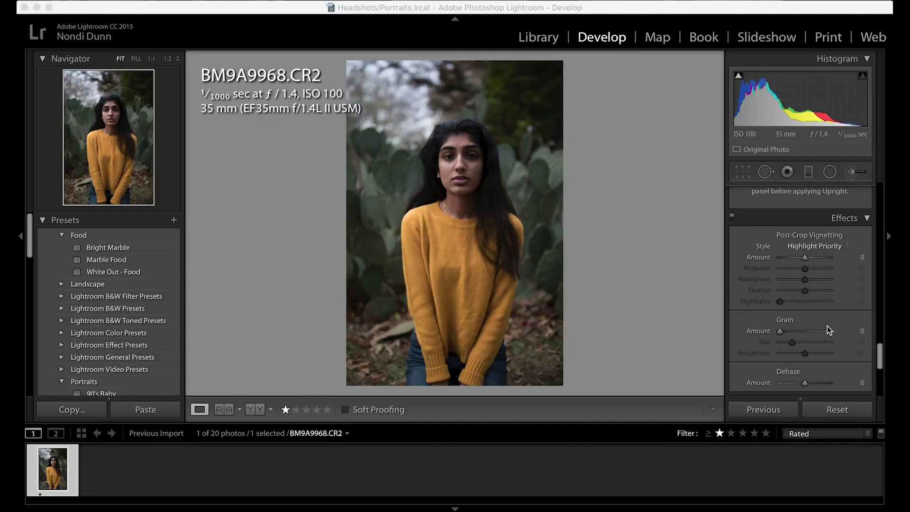
Apply the Elopement Tones (Black or…) preset from the Portraits group to the photo.
scroll(827, 329, up, 10)
scroll(827, 329, up, 12)
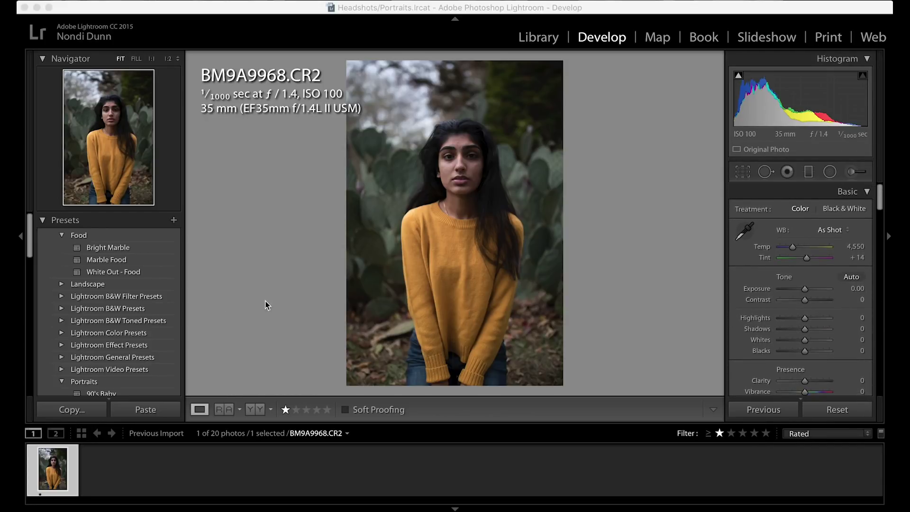
scroll(135, 332, down, 2)
scroll(136, 333, down, 10)
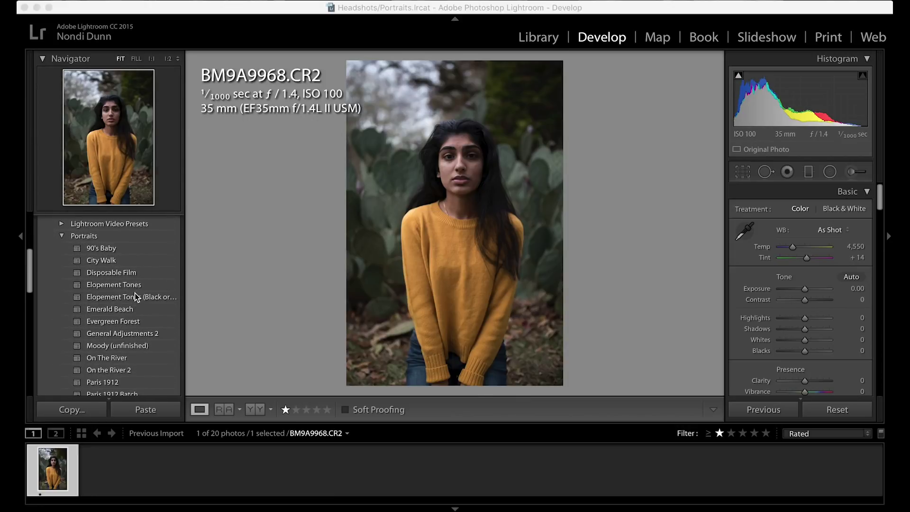
click(145, 299)
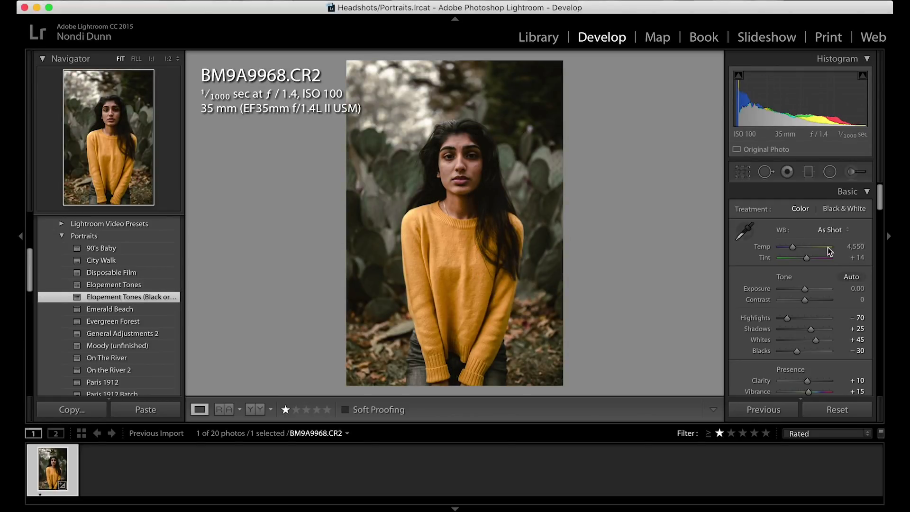
Turn on Remove Chromatic Aberration and Enable Profile Corrections for the photo's lens.
scroll(805, 284, down, 15)
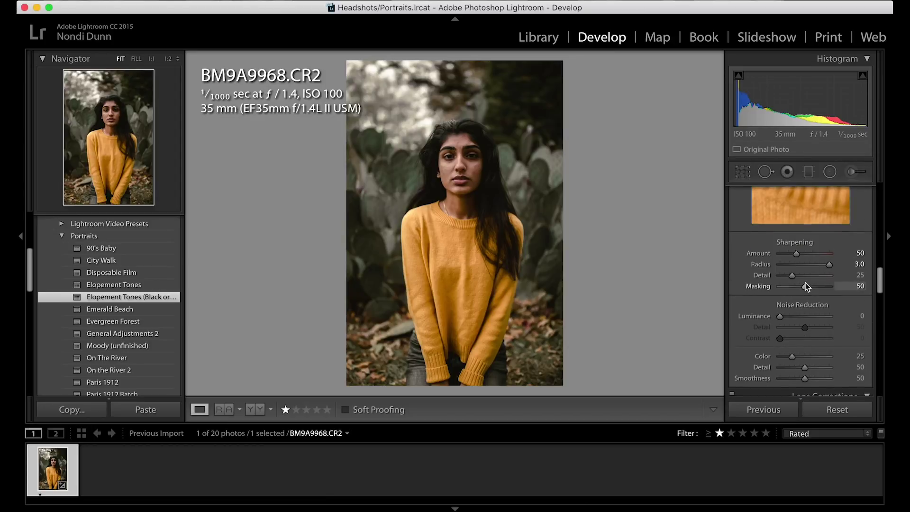
scroll(806, 286, down, 5)
click(738, 269)
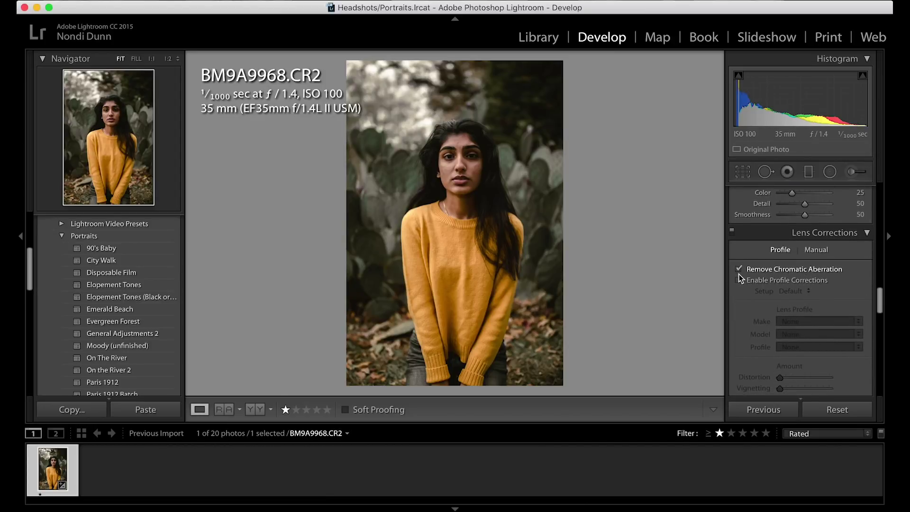
click(738, 280)
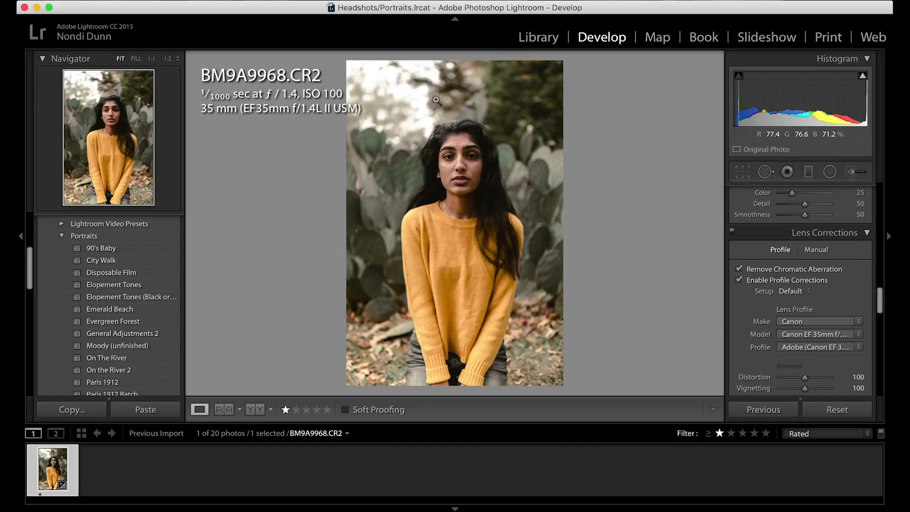
Lower the photo's Exposure to −0.35.
scroll(823, 261, up, 8)
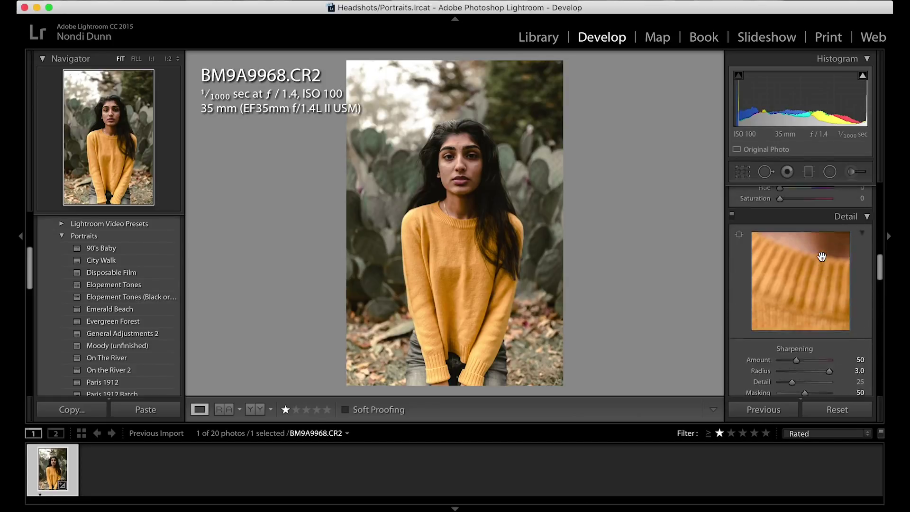
scroll(823, 260, up, 10)
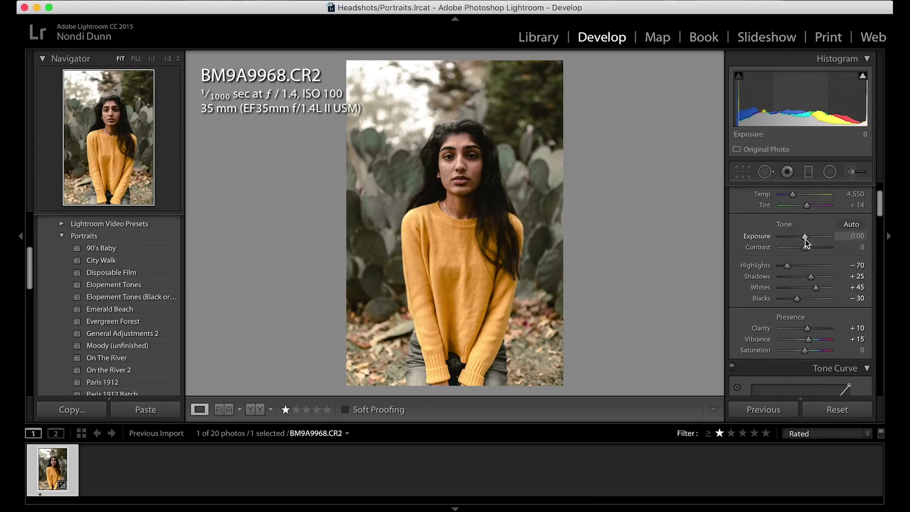
drag(805, 241, 803, 239)
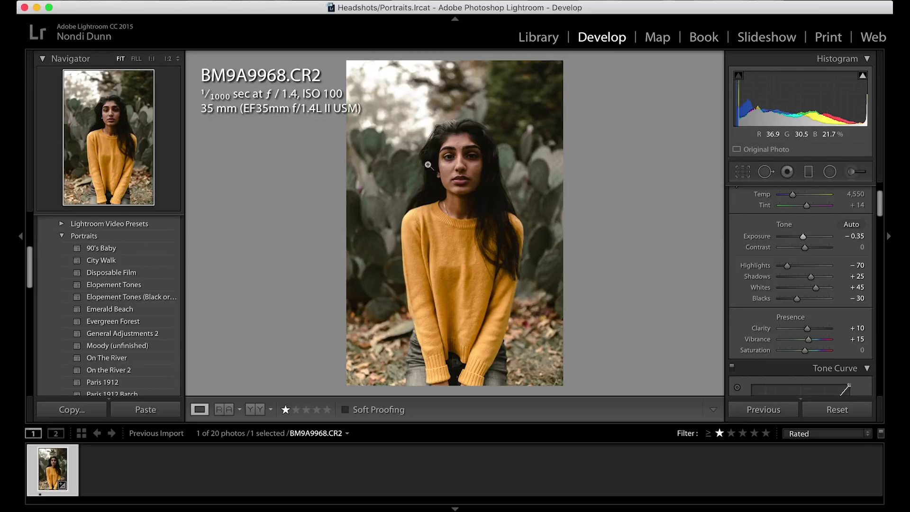
Review the tone curve, sharpening and lens correction settings, and inspect the skin on the face at 1:1.
scroll(839, 339, down, 15)
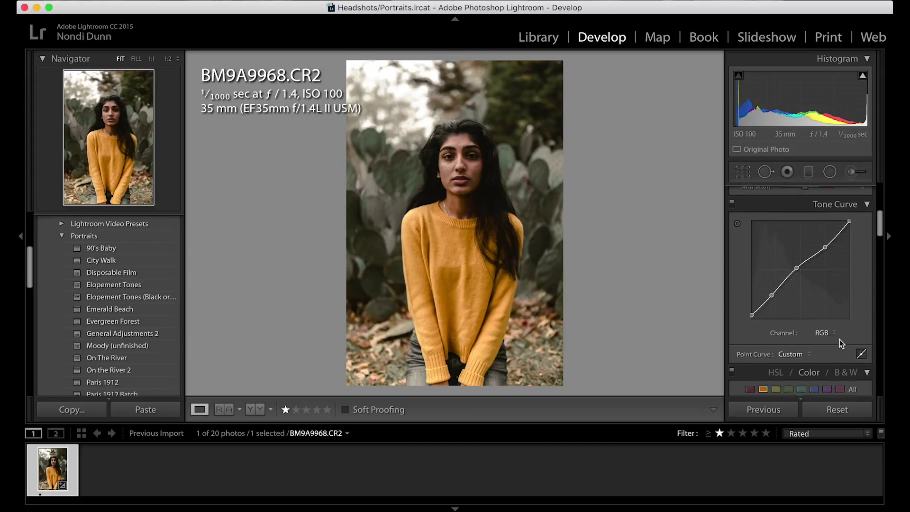
scroll(840, 339, down, 6)
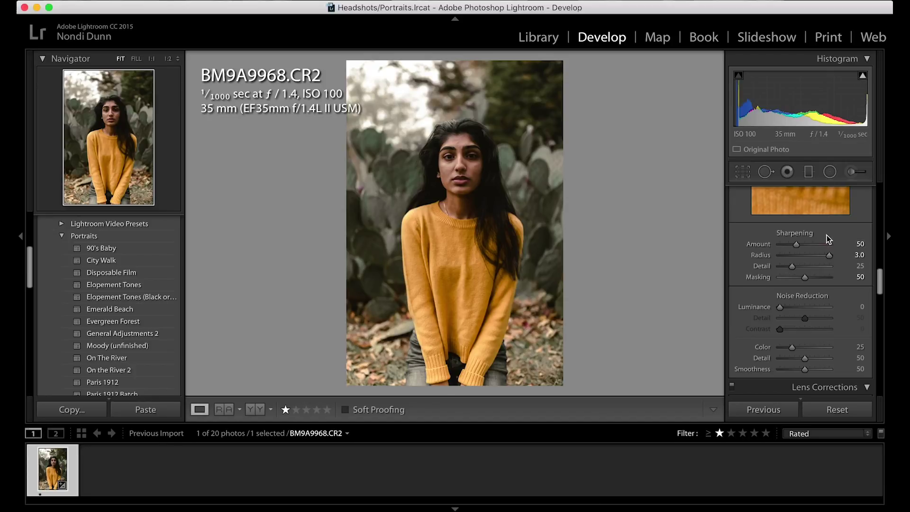
scroll(828, 239, down, 3)
scroll(828, 239, down, 5)
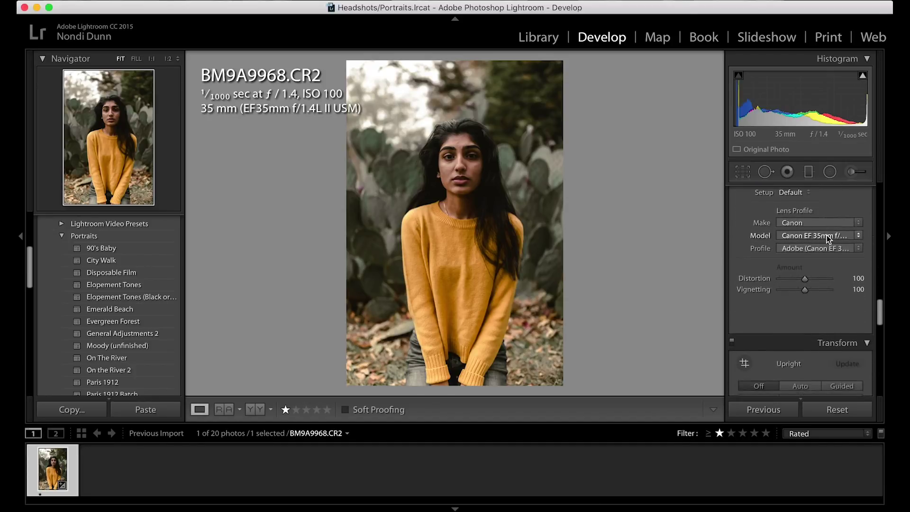
scroll(829, 239, up, 15)
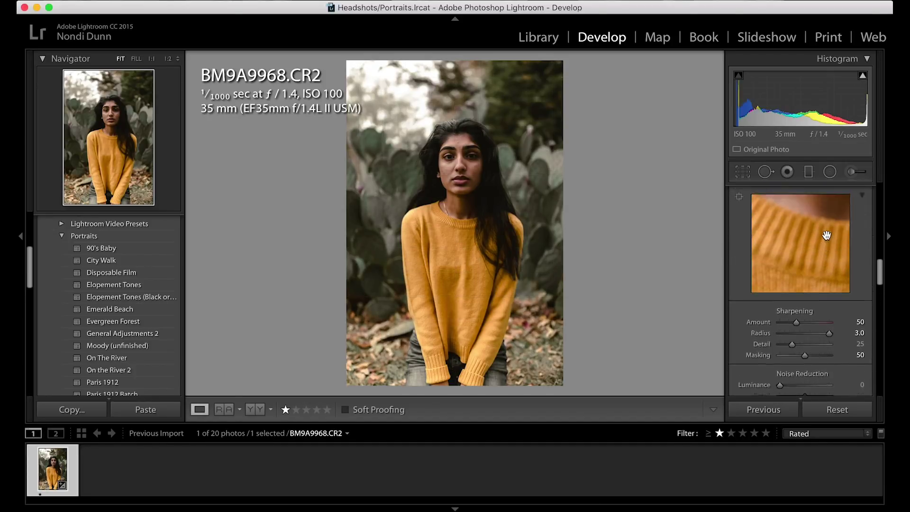
scroll(826, 234, up, 2)
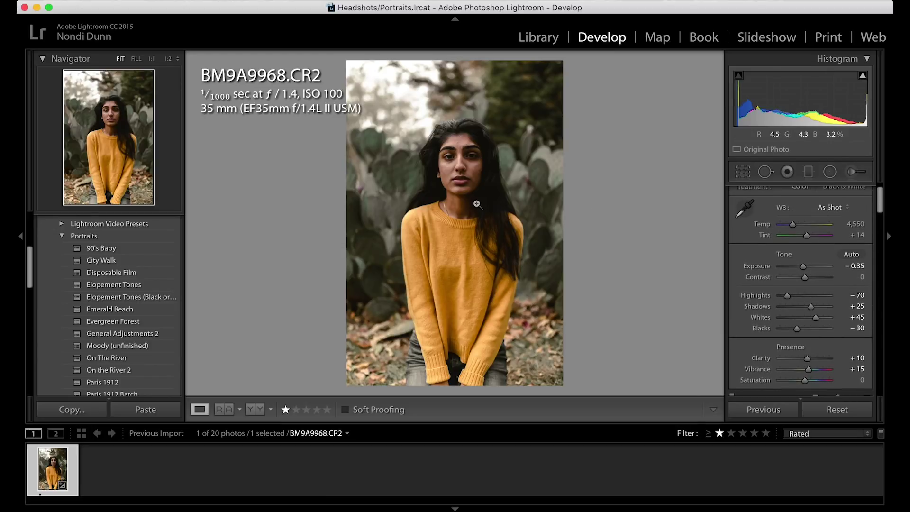
click(455, 161)
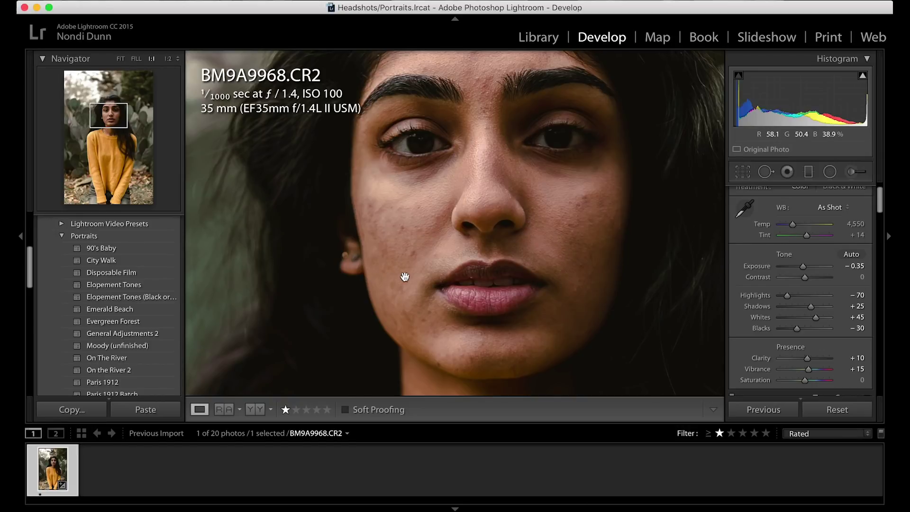
click(415, 266)
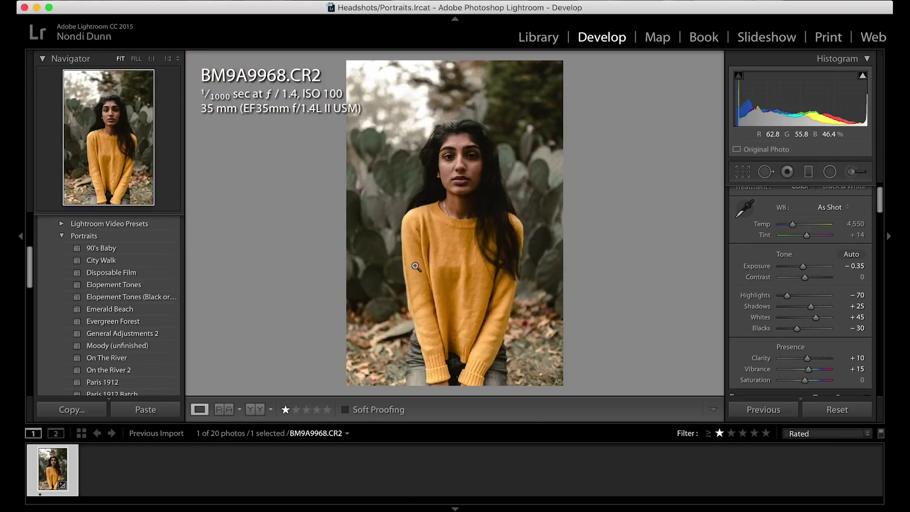
Send the adjusted portrait to Photoshop for editing.
right_click(437, 220)
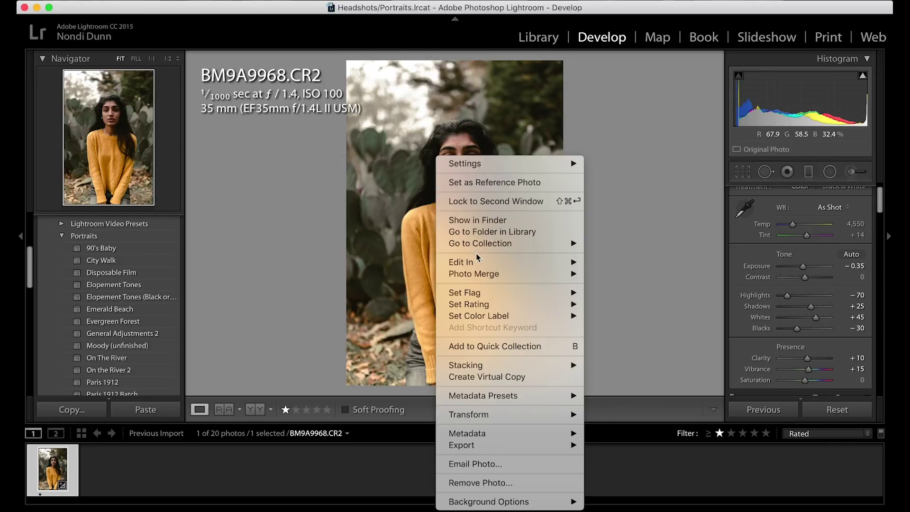
mouse_move(478, 262)
click(607, 264)
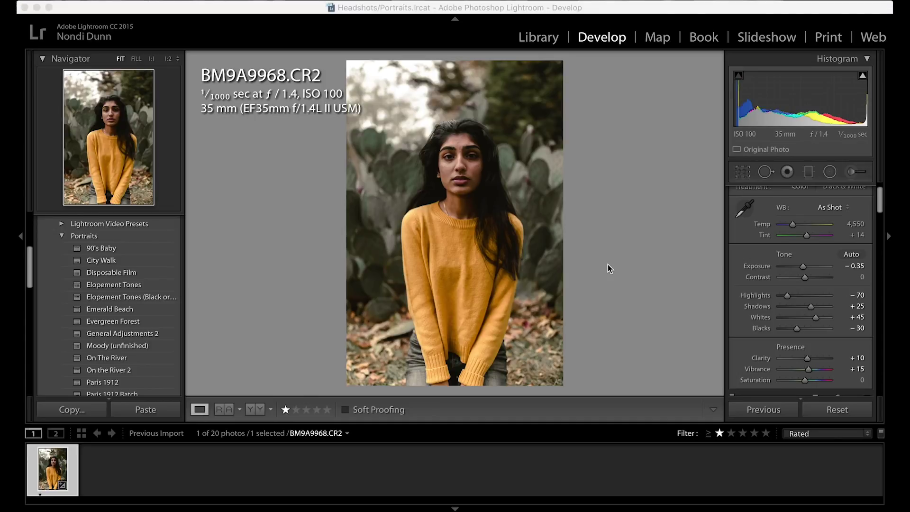
mouse_move(511, 506)
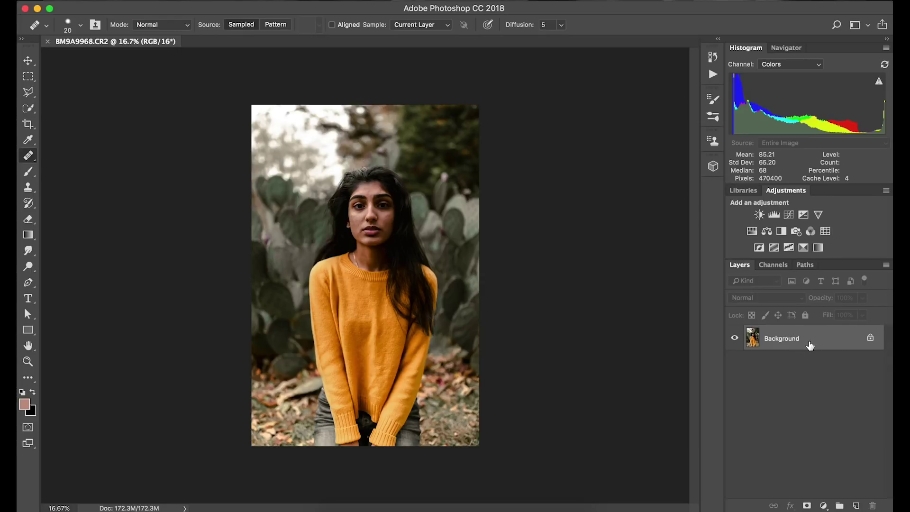
Duplicate the Background layer twice.
key(super+j)
click(821, 363)
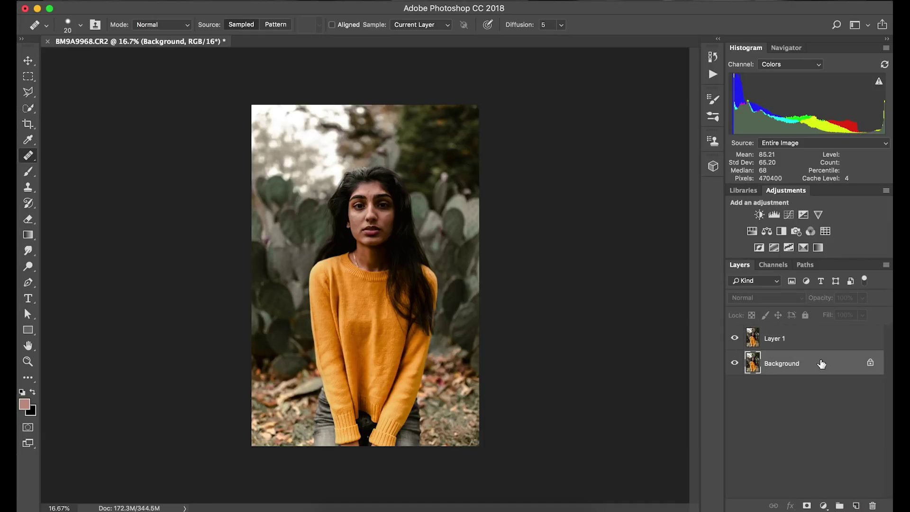
key(super+j)
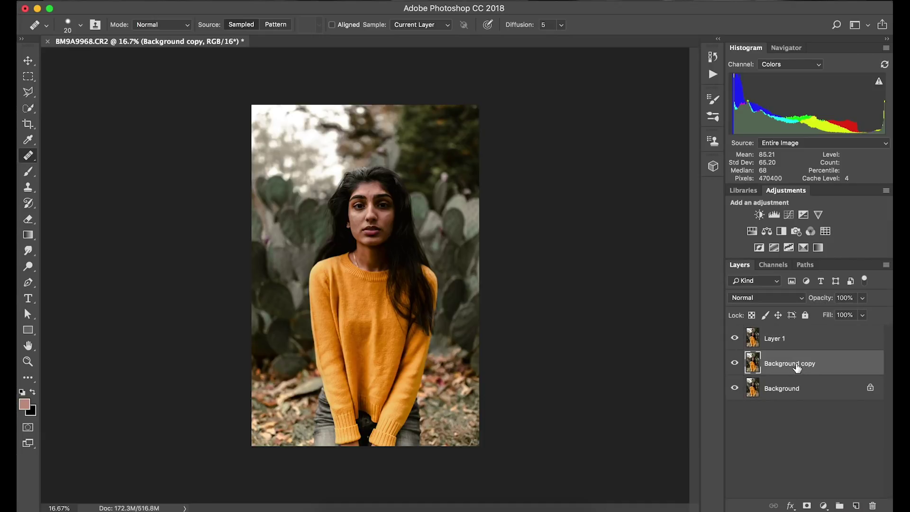
Rename the lower layer copy Low Frequency and the upper copy High Frequency.
double_click(796, 363)
text(l)
double_click(774, 338)
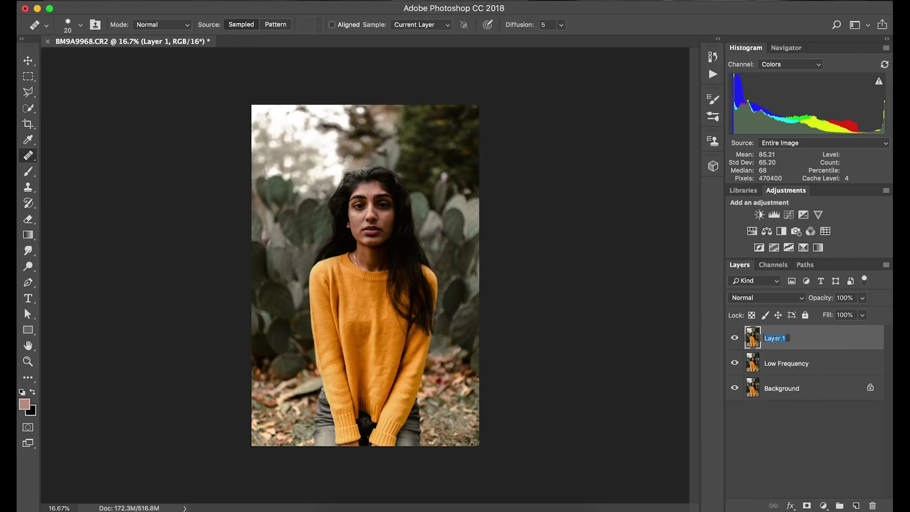
text(High Frequency)
key(Return)
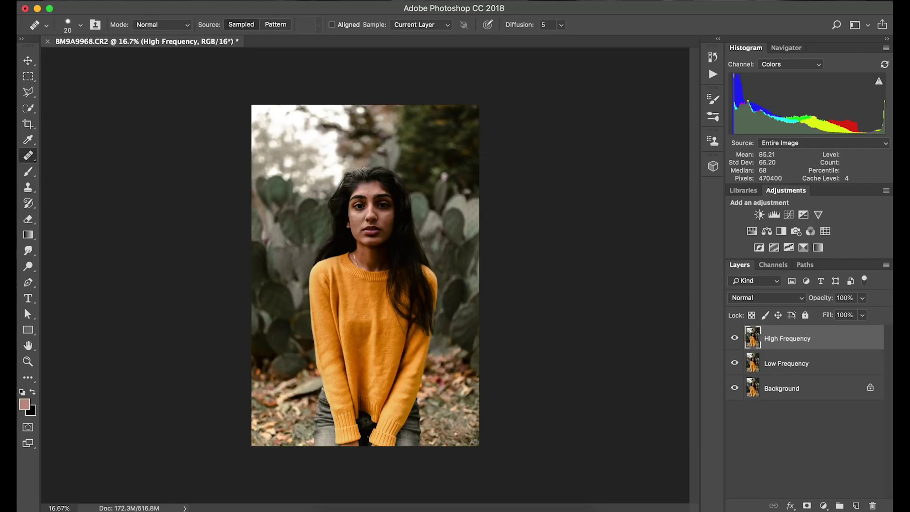
Hide the High Frequency layer and apply a Gaussian Blur with a 4.0 pixel radius to the Low Frequency layer.
click(734, 337)
click(808, 372)
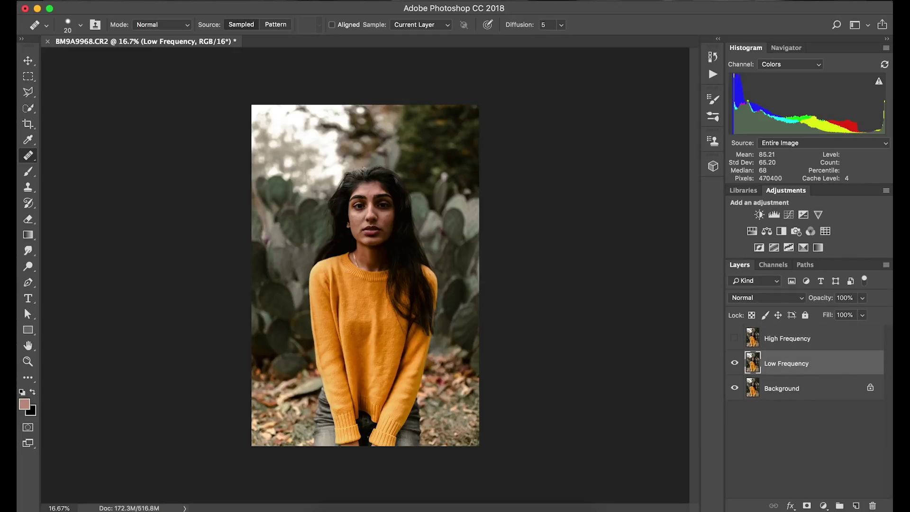
scroll(365, 275, up, 8)
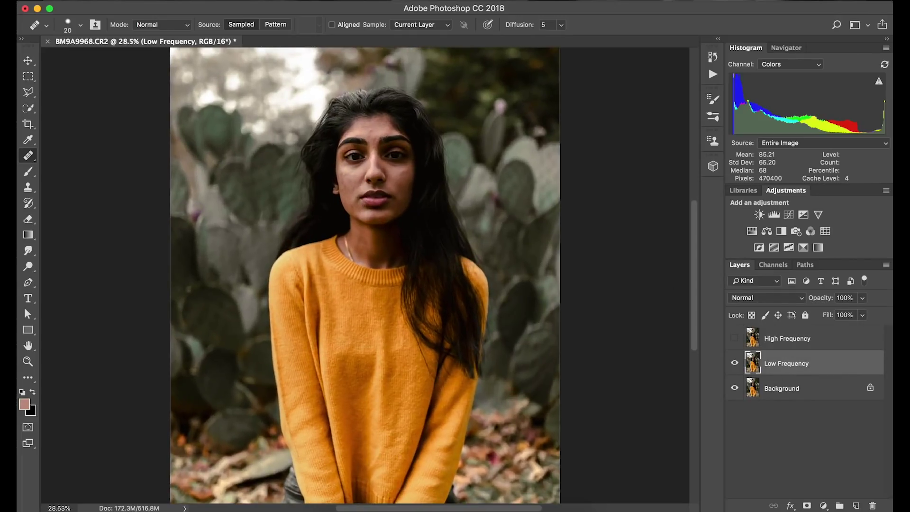
scroll(365, 275, up, 5)
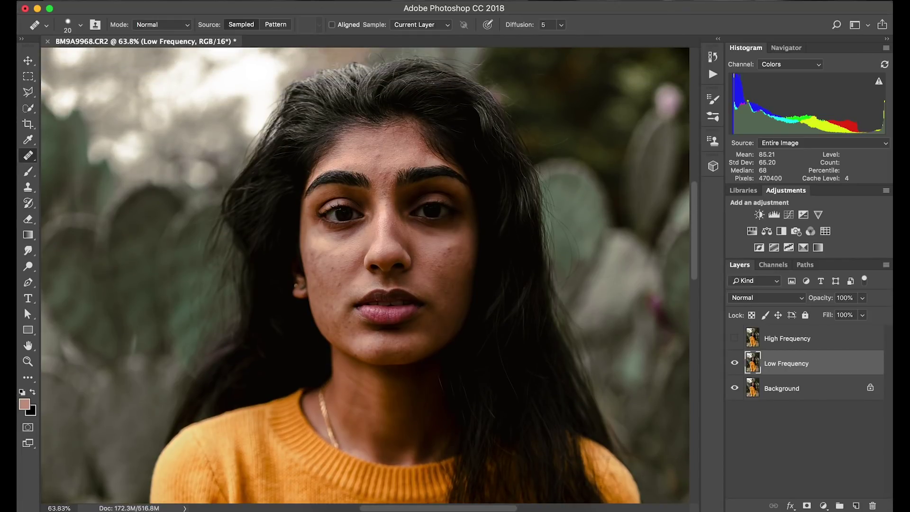
click(316, 0)
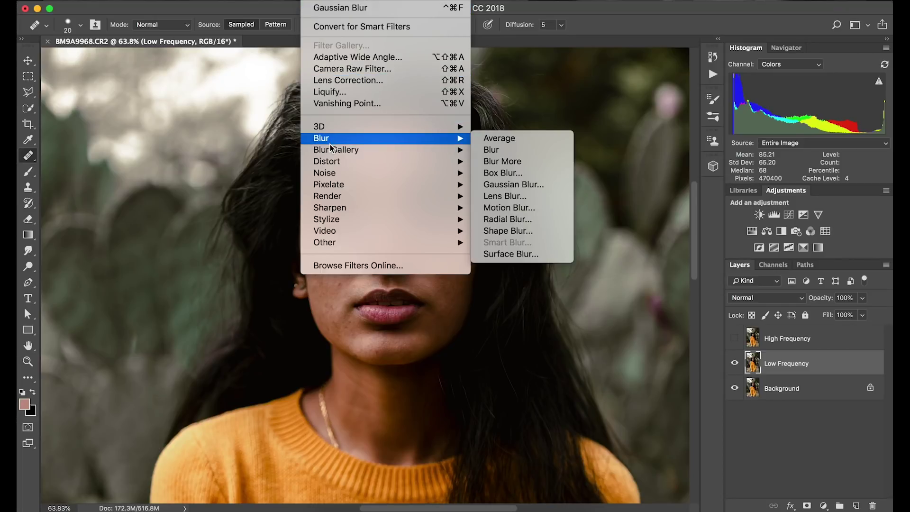
mouse_move(450, 146)
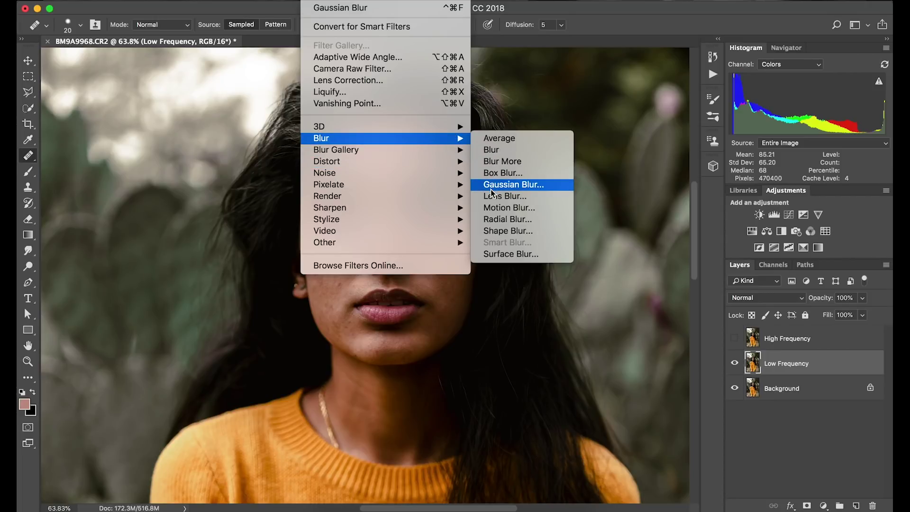
click(524, 181)
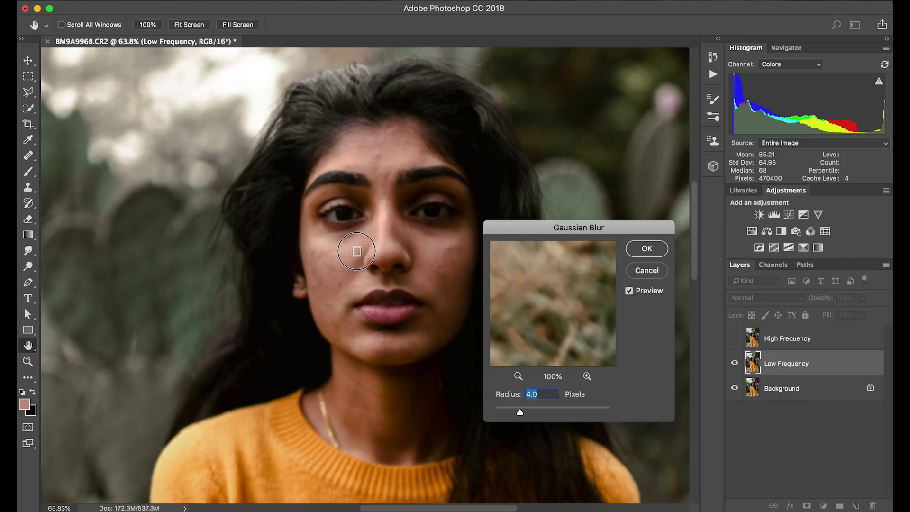
click(360, 253)
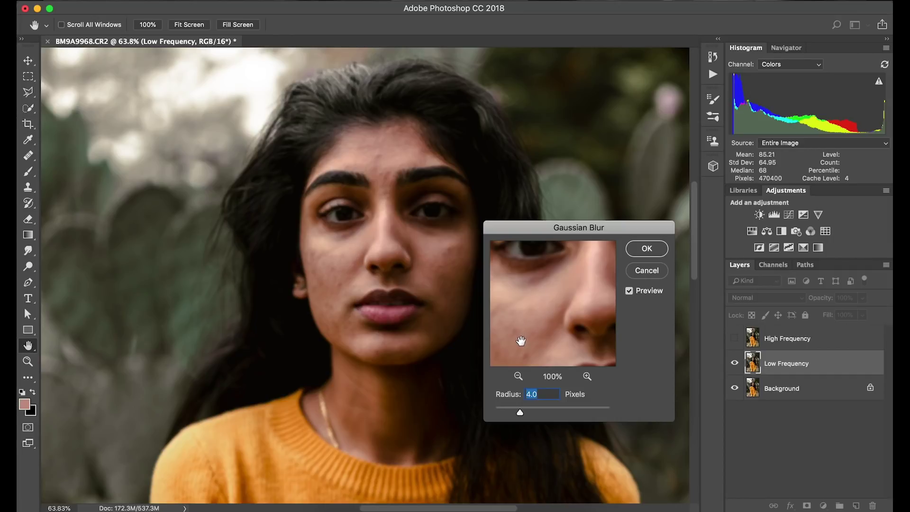
click(648, 247)
key(j)
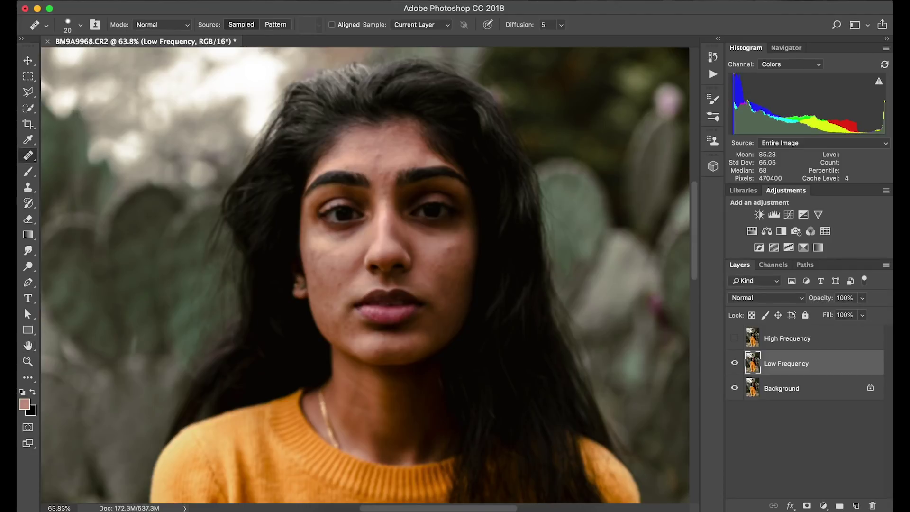
Show the High Frequency layer and use Apply Image on it with the inverted Low Frequency layer, Add blending, scale 2 and offset 0.
click(734, 338)
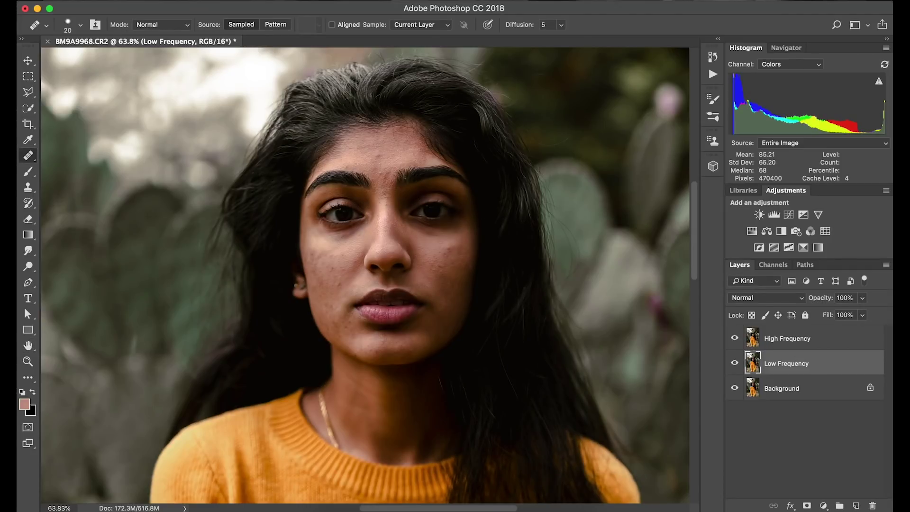
click(824, 344)
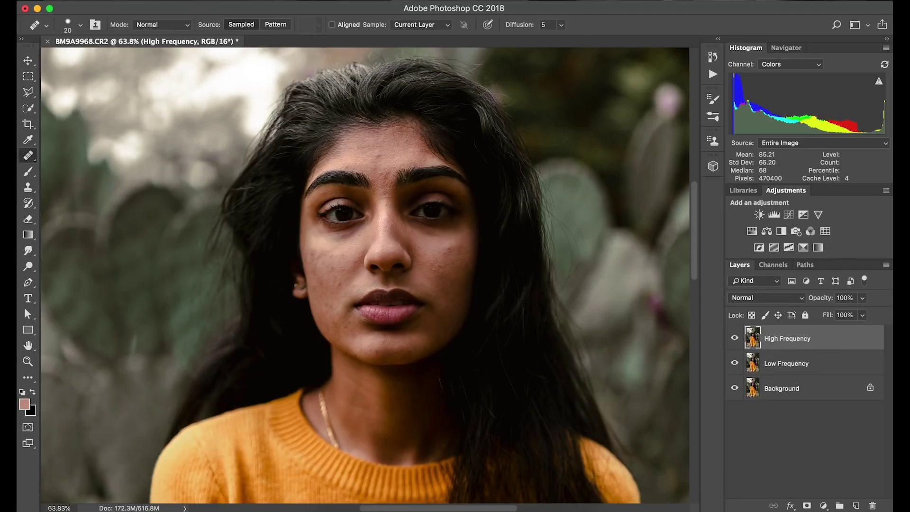
click(180, 1)
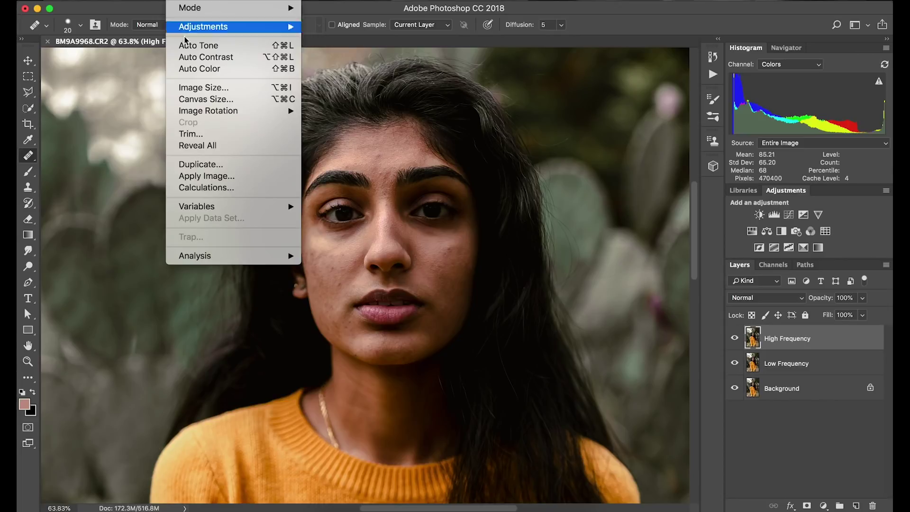
click(203, 176)
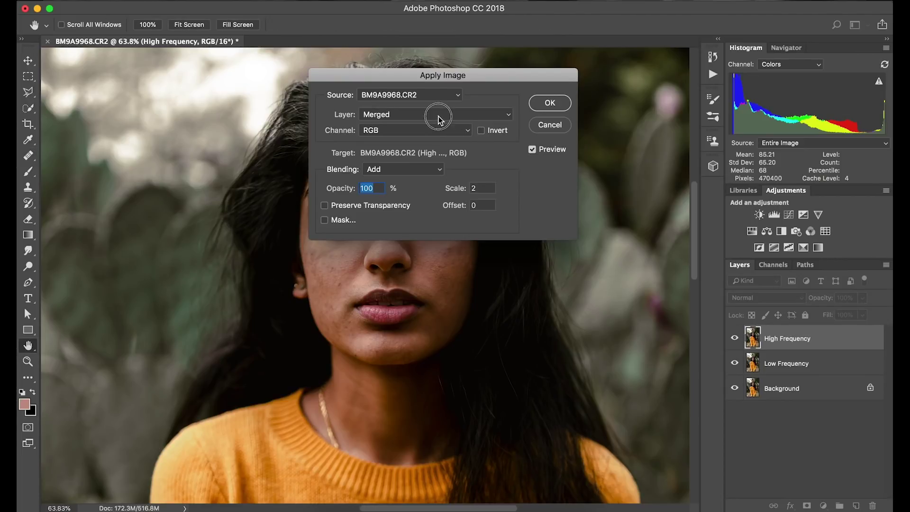
click(439, 115)
click(437, 143)
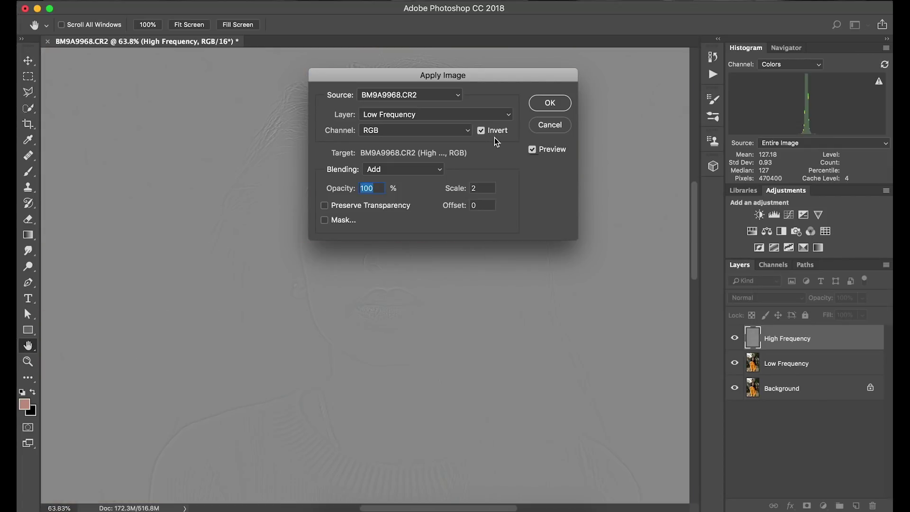
click(540, 104)
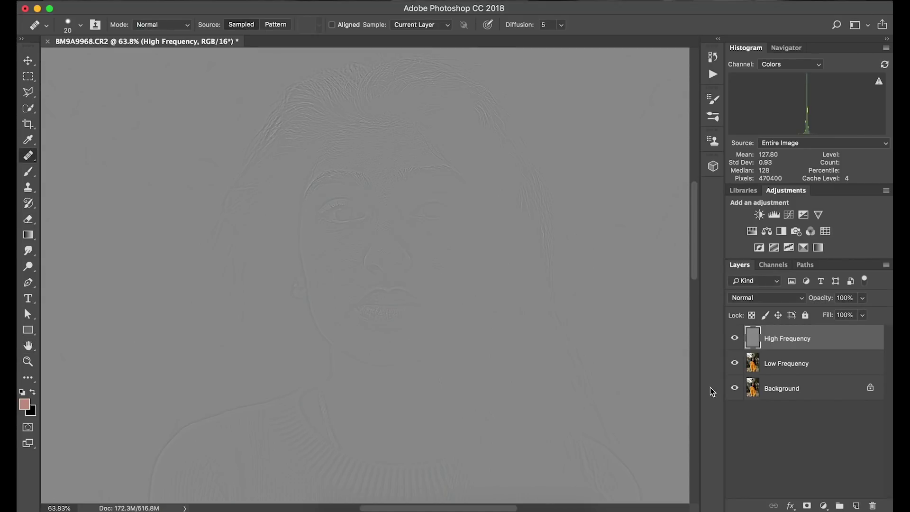
Set the High Frequency layer's blend mode to Linear Light and hide that layer.
click(762, 297)
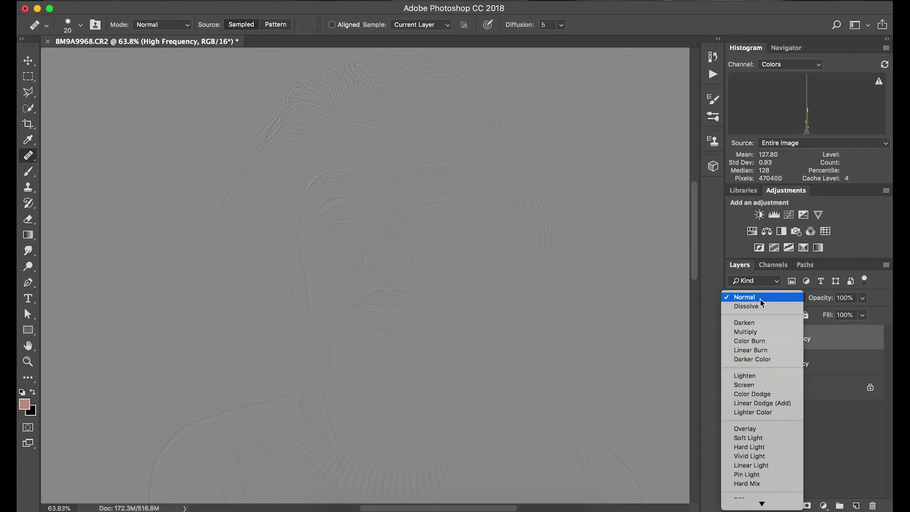
click(763, 465)
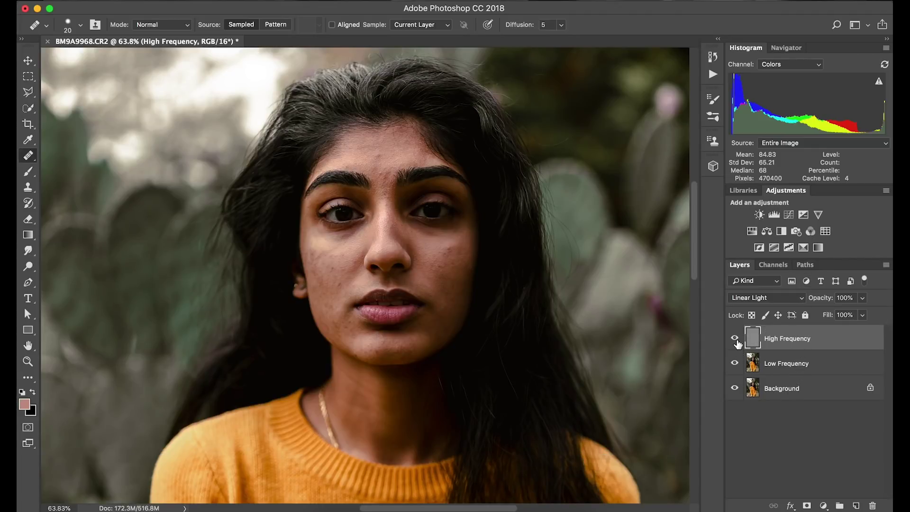
click(735, 338)
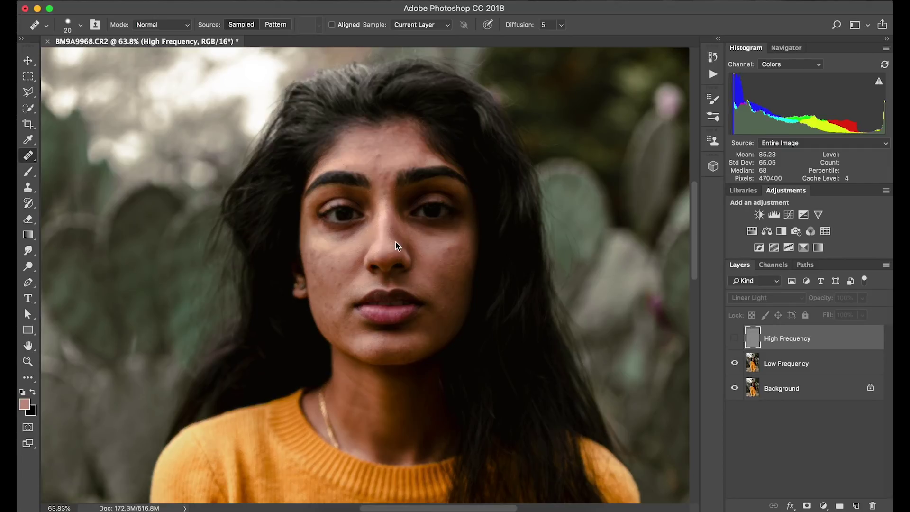
On the Low Frequency layer, even out the blotches on the upper cheek beside the visible ear with the Healing Brush, sampling nearby clean skin.
scroll(355, 206, up, 6)
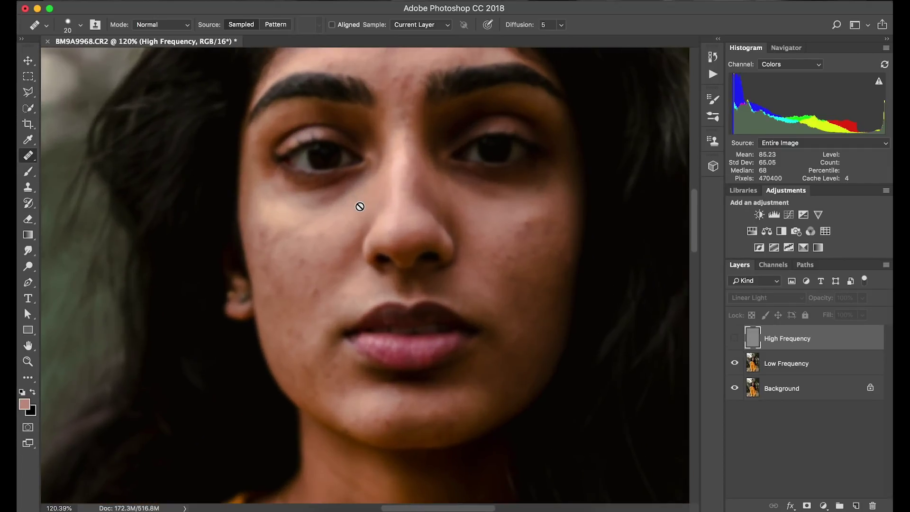
scroll(360, 206, up, 4)
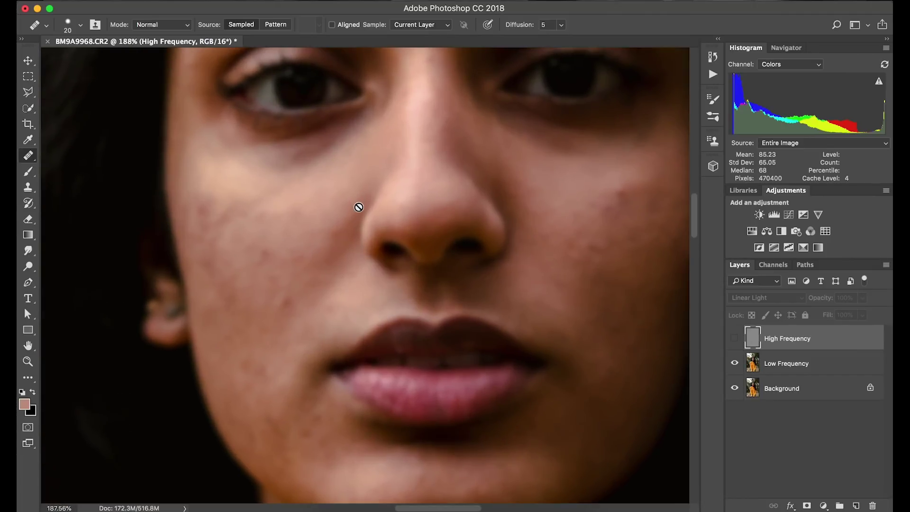
click(803, 366)
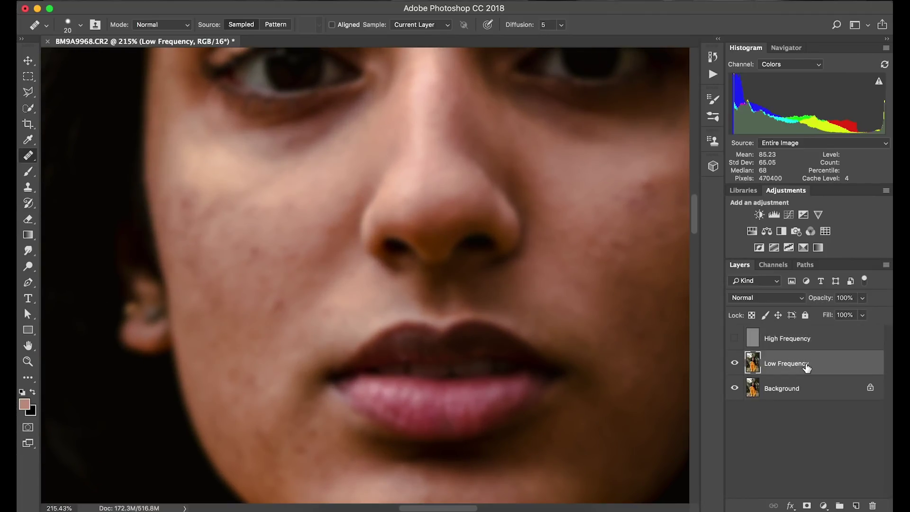
click(28, 156)
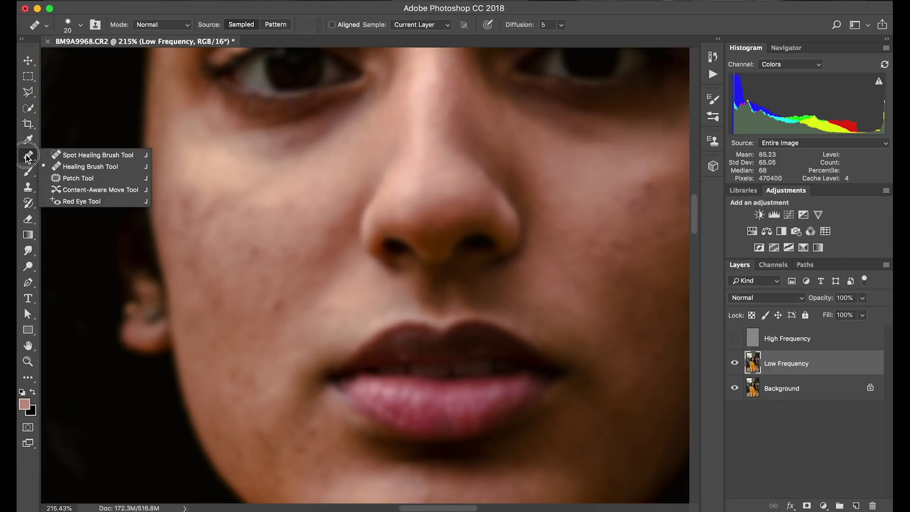
click(56, 163)
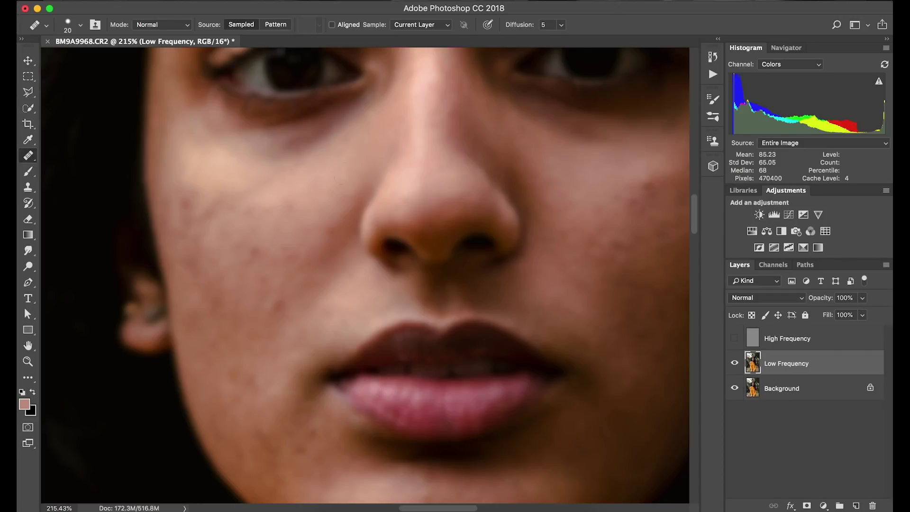
key(alt)
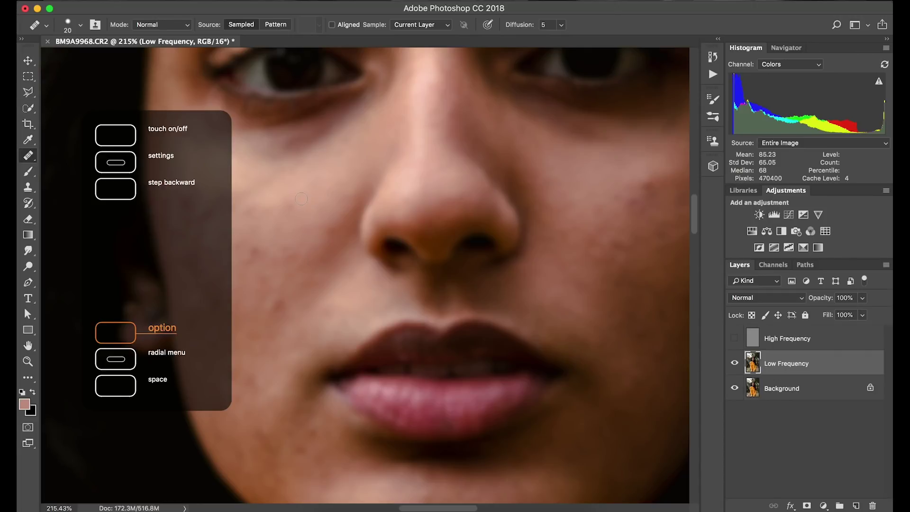
alt+click(301, 198)
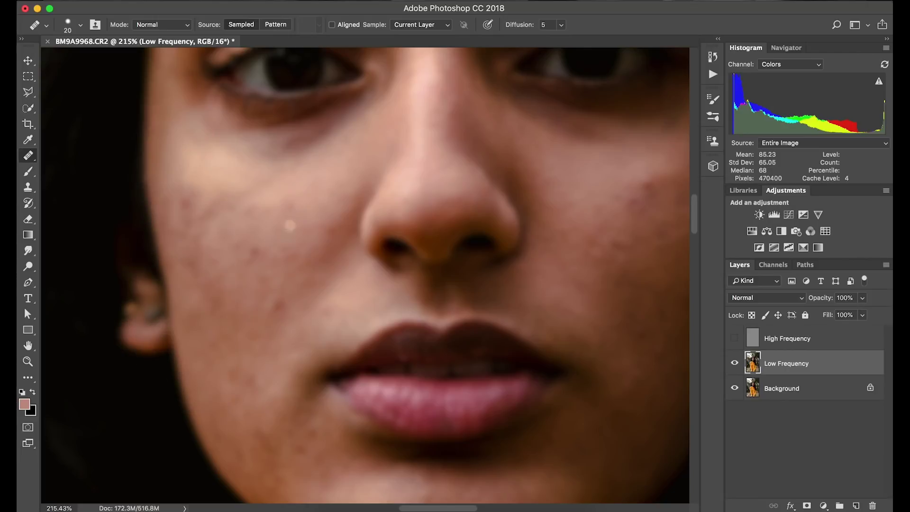
mouse_move(290, 207)
mouse_down()
mouse_move(296, 191)
mouse_move(293, 202)
mouse_up()
mouse_move(276, 216)
mouse_down()
mouse_move(249, 207)
mouse_move(241, 218)
mouse_up()
mouse_move(261, 187)
mouse_down()
mouse_move(246, 198)
mouse_move(268, 191)
mouse_up()
mouse_move(227, 214)
mouse_down()
mouse_move(236, 204)
mouse_move(228, 215)
mouse_move(212, 202)
mouse_move(203, 221)
mouse_move(198, 182)
mouse_move(183, 200)
mouse_move(193, 203)
mouse_up()
alt+click(218, 178)
mouse_move(209, 201)
mouse_down()
mouse_move(220, 203)
mouse_move(211, 223)
mouse_move(191, 225)
mouse_move(193, 194)
mouse_move(179, 216)
mouse_move(181, 184)
mouse_move(182, 197)
mouse_up()
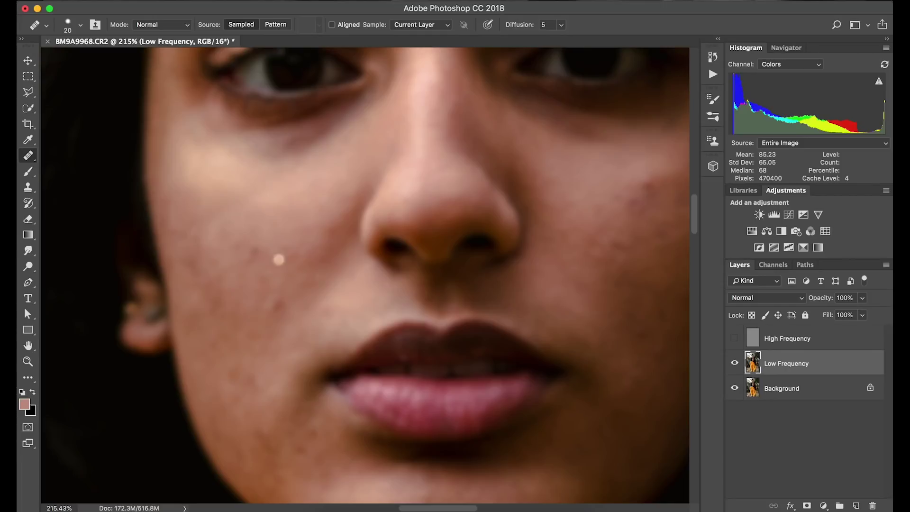
Compare the healed cheek with the original Background, both without and with the High Frequency layer shown, leaving High Frequency hidden.
key(alt)
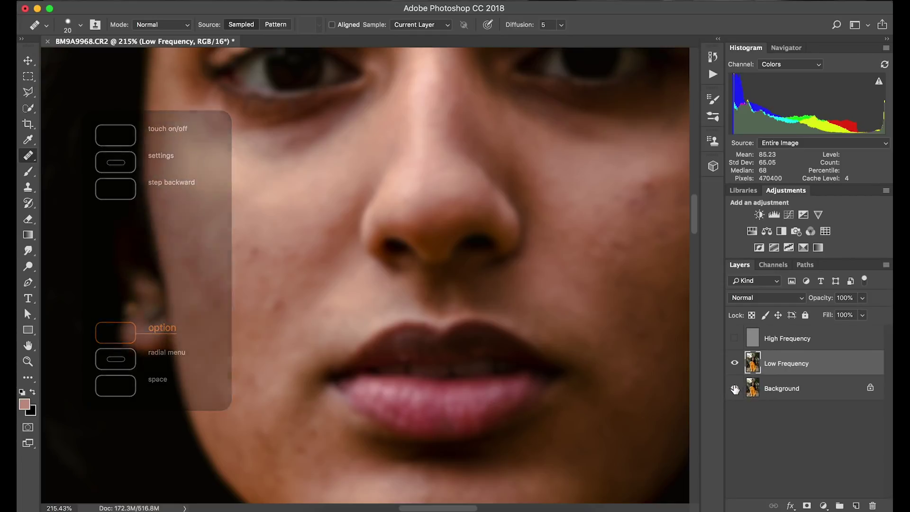
alt+click(734, 388)
alt+click(733, 389)
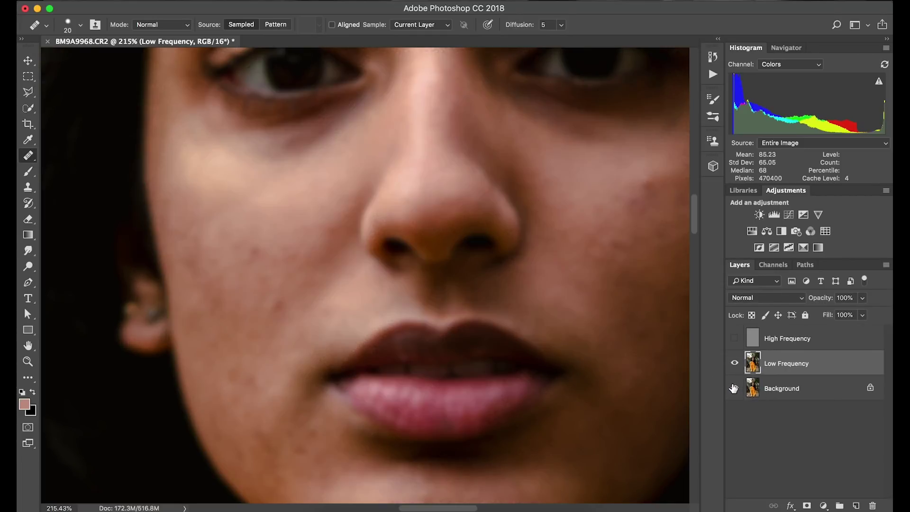
click(734, 338)
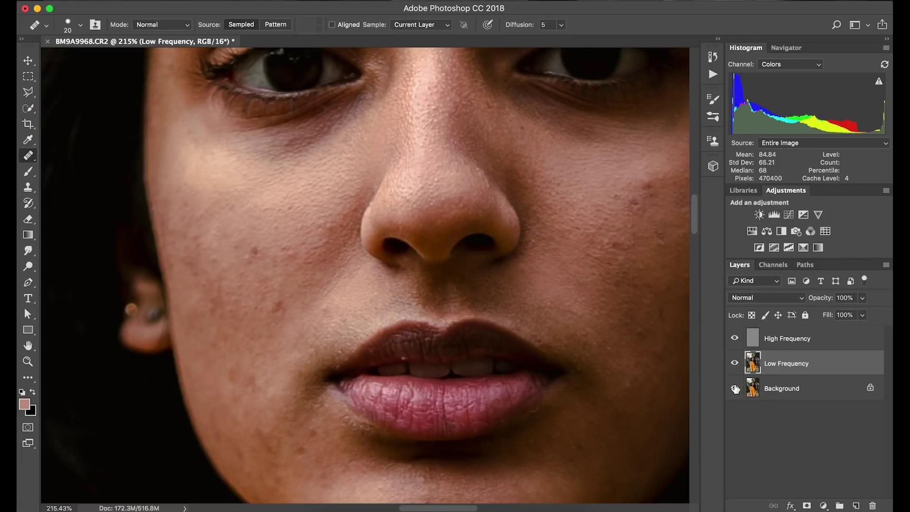
alt+click(733, 384)
alt+click(734, 384)
alt+click(732, 383)
alt+click(732, 383)
click(734, 341)
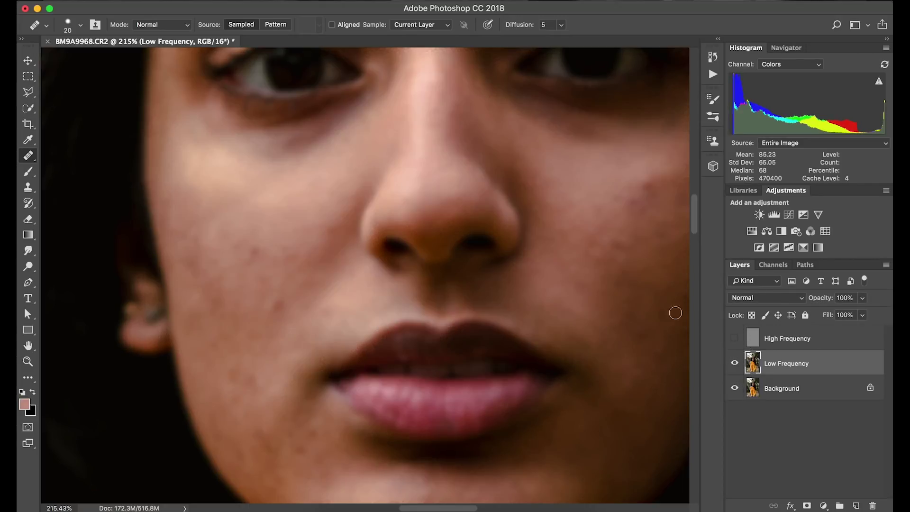
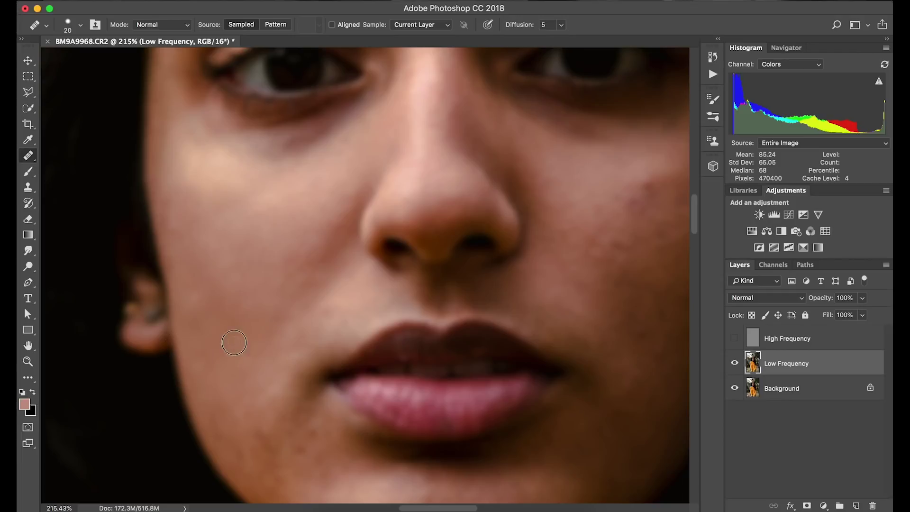
Heal the dark spots on the chin, along the jaw and below the corner of the mouth on the Low Frequency layer.
scroll(250, 440, down, 5)
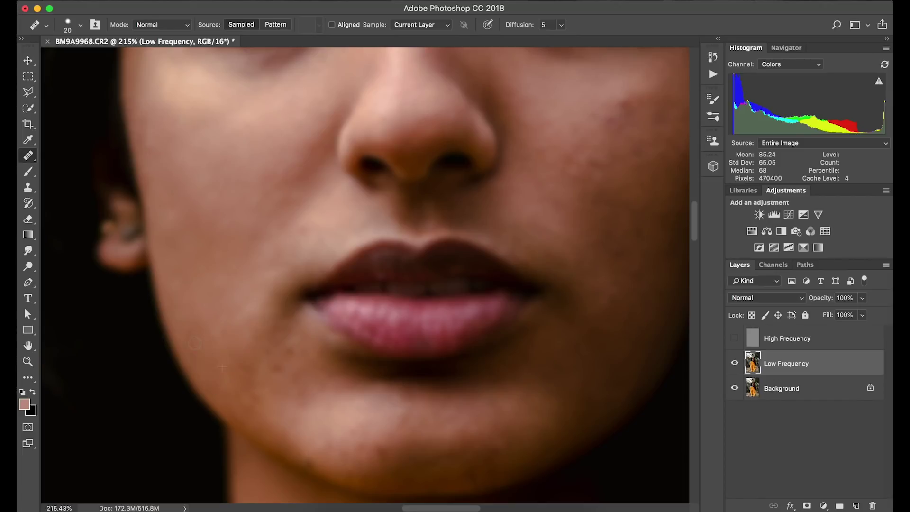
drag(245, 337, 234, 353)
click(311, 302)
click(378, 445)
click(345, 451)
click(298, 353)
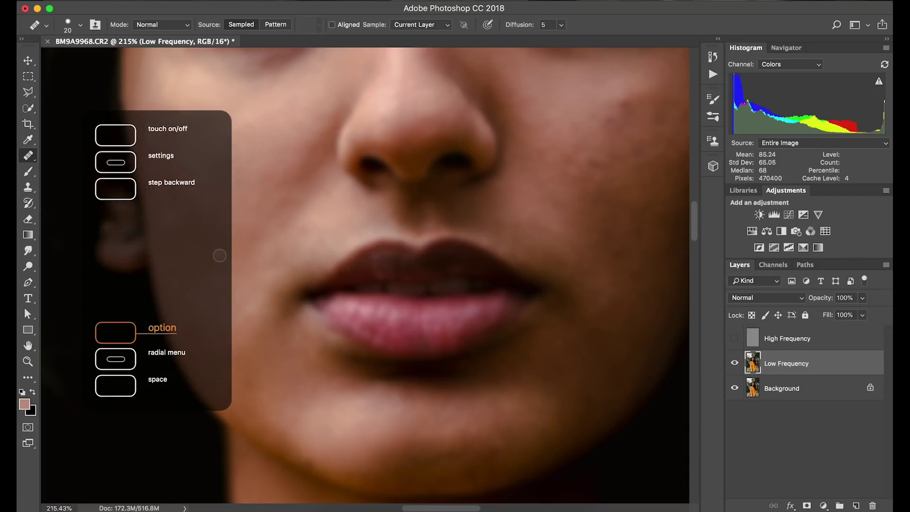
Smooth the remaining uneven patches on the cheek between the visible ear, the mouth and the nose.
drag(287, 299, 179, 148)
scroll(275, 234, up, 5)
scroll(275, 234, left, 5)
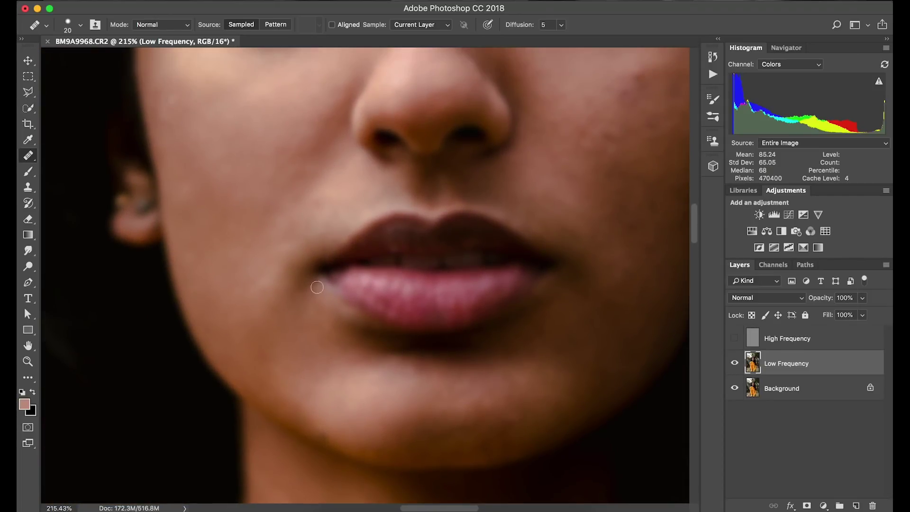
click(334, 183)
Heal the blemishes between the eyebrows and on the centre of the forehead on the Low Frequency layer.
scroll(370, 145, up, 10)
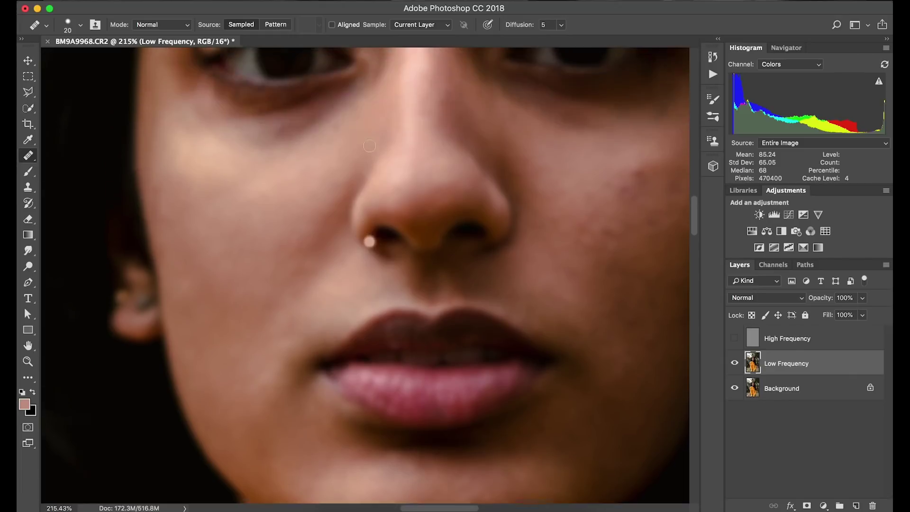
scroll(370, 145, right, 5)
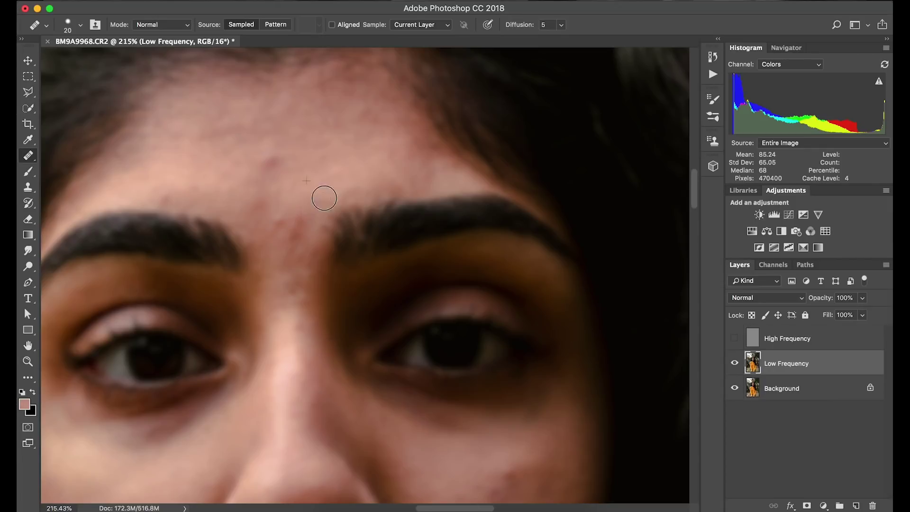
mouse_move(305, 232)
mouse_down()
mouse_move(294, 238)
mouse_move(297, 210)
mouse_up()
mouse_move(290, 252)
mouse_down()
mouse_move(272, 286)
mouse_move(304, 274)
mouse_move(298, 325)
mouse_move(280, 294)
mouse_move(282, 269)
mouse_up()
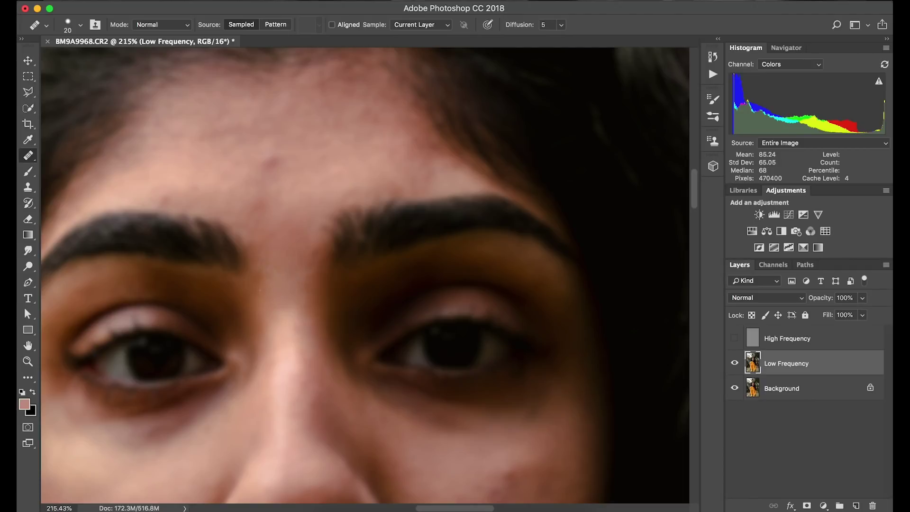
click(269, 201)
click(272, 163)
drag(257, 219, 252, 212)
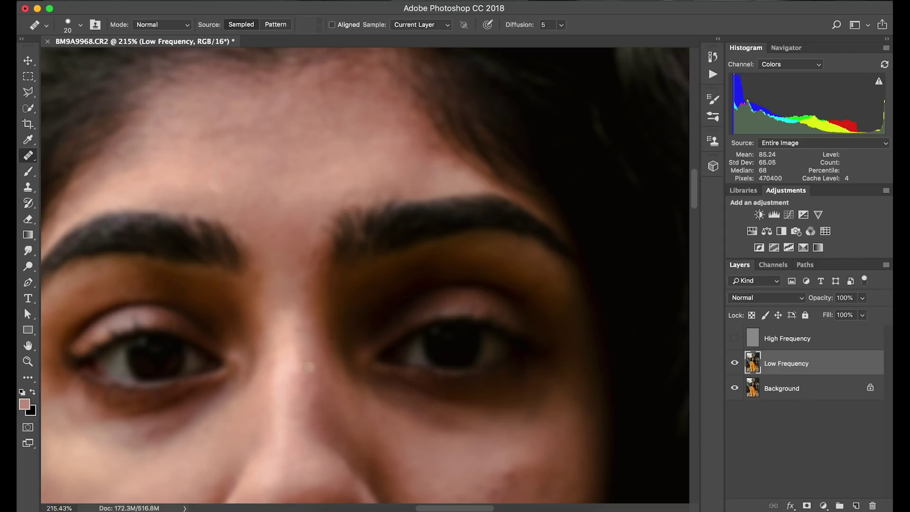
Heal the blotchy spots on the shaded cheek opposite the visible ear, sampling clean skin beside them.
scroll(308, 367, down, 10)
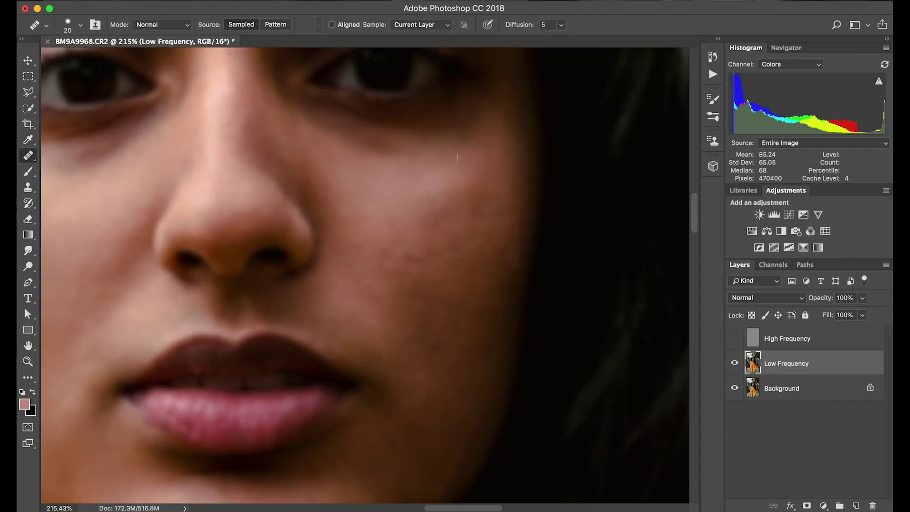
alt+click(449, 270)
click(425, 250)
click(448, 256)
click(467, 242)
click(483, 229)
drag(512, 227, 469, 257)
mouse_move(365, 252)
mouse_down()
mouse_move(388, 257)
mouse_move(398, 244)
mouse_move(409, 223)
mouse_move(390, 227)
mouse_move(398, 214)
mouse_move(416, 212)
mouse_move(432, 229)
mouse_move(434, 209)
mouse_up()
Smooth the dark skin under and beside the eye on the shaded side of the face with the Healing Brush.
scroll(382, 150, up, 3)
alt+click(363, 261)
mouse_move(316, 203)
mouse_down()
mouse_move(382, 213)
mouse_move(331, 224)
mouse_move(311, 211)
mouse_move(353, 226)
mouse_up()
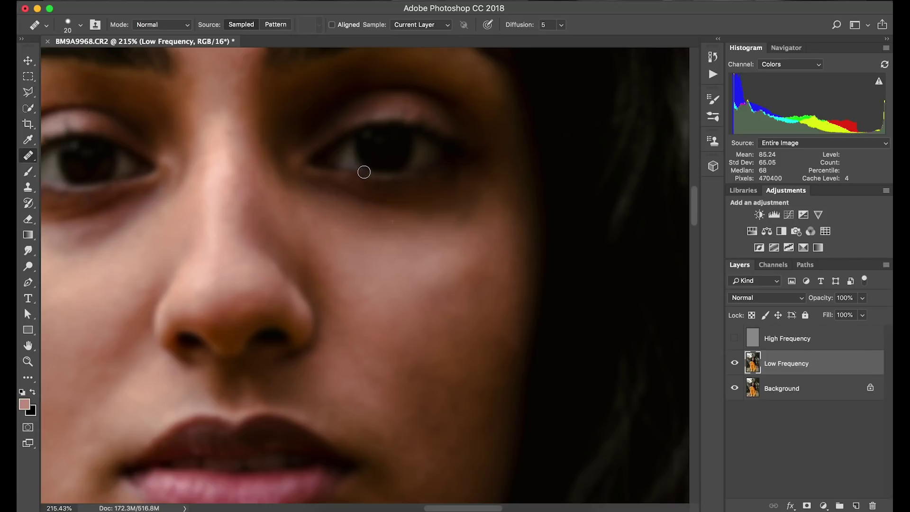
alt+click(456, 215)
mouse_move(462, 227)
mouse_down()
mouse_move(469, 201)
mouse_move(426, 220)
mouse_move(467, 200)
mouse_move(489, 148)
mouse_up()
Soften the dark circle under the eye on the visible-ear side, sampling skin beside the nose with the Healing Brush.
scroll(431, 99, left, 5)
scroll(432, 103, left, 2)
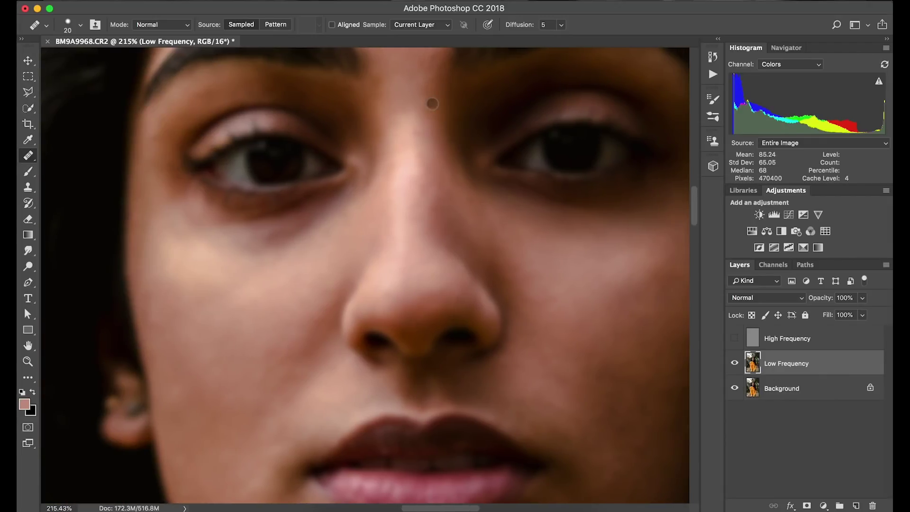
alt+click(330, 229)
click(307, 221)
drag(306, 221, 276, 243)
mouse_move(295, 224)
mouse_down()
mouse_move(311, 216)
mouse_move(288, 249)
mouse_move(272, 225)
mouse_up()
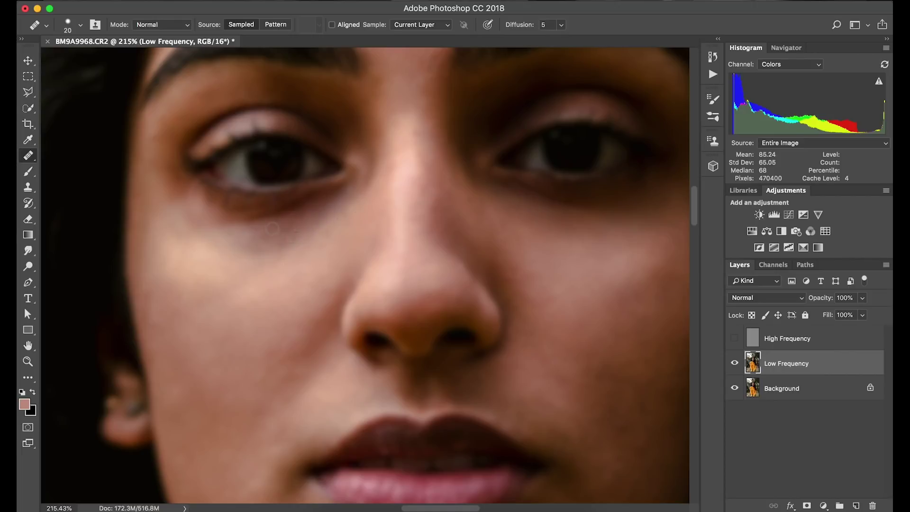
drag(296, 250, 289, 214)
click(255, 239)
click(266, 231)
click(316, 229)
Examine the retouched Low Frequency skin up close and across the whole portrait.
scroll(278, 242, up, 10)
scroll(278, 242, down, 10)
scroll(279, 242, right, 2)
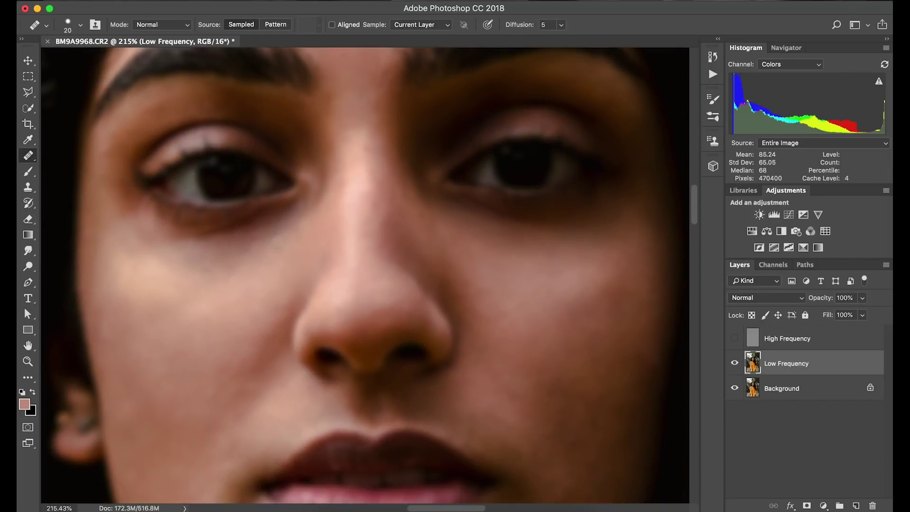
scroll(278, 242, down, 8)
scroll(278, 242, up, 3)
scroll(278, 242, down, 5)
scroll(278, 242, up, 6)
scroll(278, 242, down, 8)
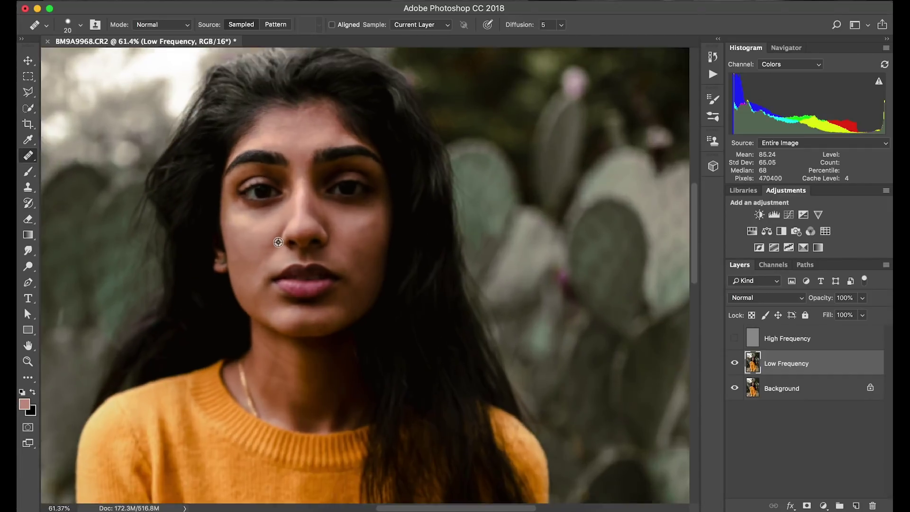
Heal the uneven tones along the shaded side of the nose bridge on the Low Frequency layer with a size 35 Healing Brush.
scroll(278, 242, up, 2)
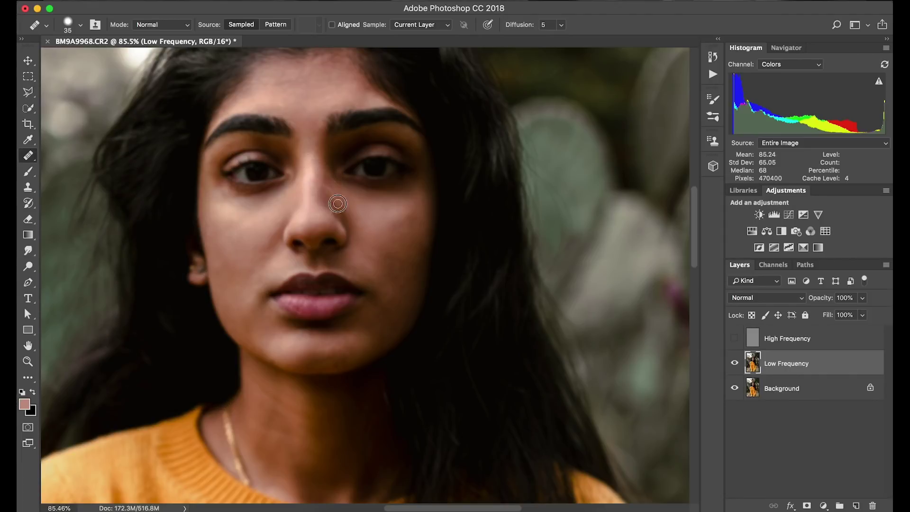
drag(323, 187, 332, 191)
drag(334, 188, 329, 174)
click(335, 193)
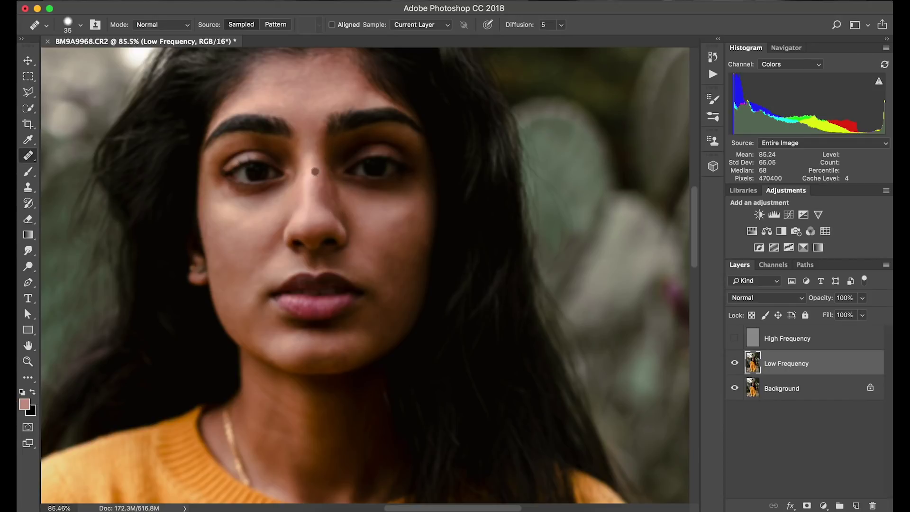
Smooth the patchy crease between the shaded side of the nose and the cheek, sampling clean skin below the inner eye corner.
scroll(317, 160, up, 6)
scroll(316, 159, down, 2)
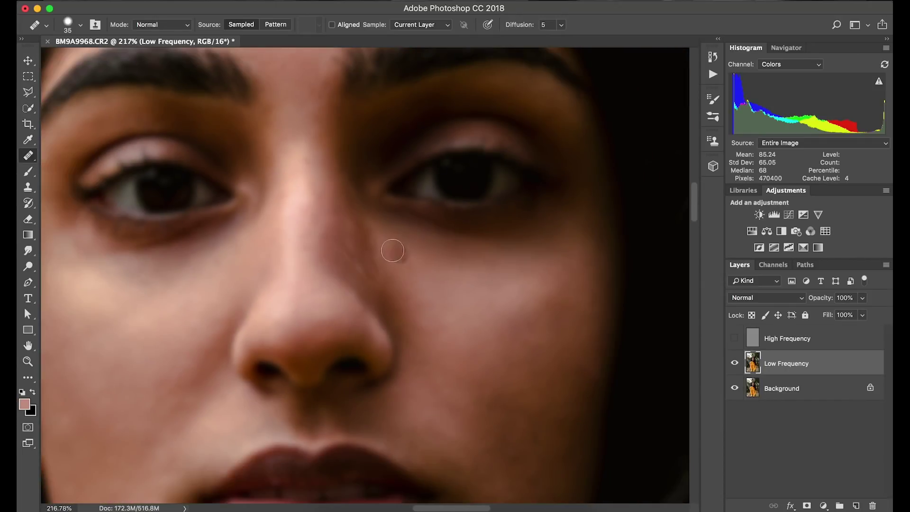
alt+click(399, 244)
drag(374, 229, 350, 223)
drag(358, 264, 365, 277)
mouse_move(362, 245)
mouse_down()
mouse_move(343, 244)
mouse_move(346, 183)
mouse_move(413, 278)
mouse_move(363, 220)
mouse_move(376, 244)
mouse_up()
alt+click(415, 278)
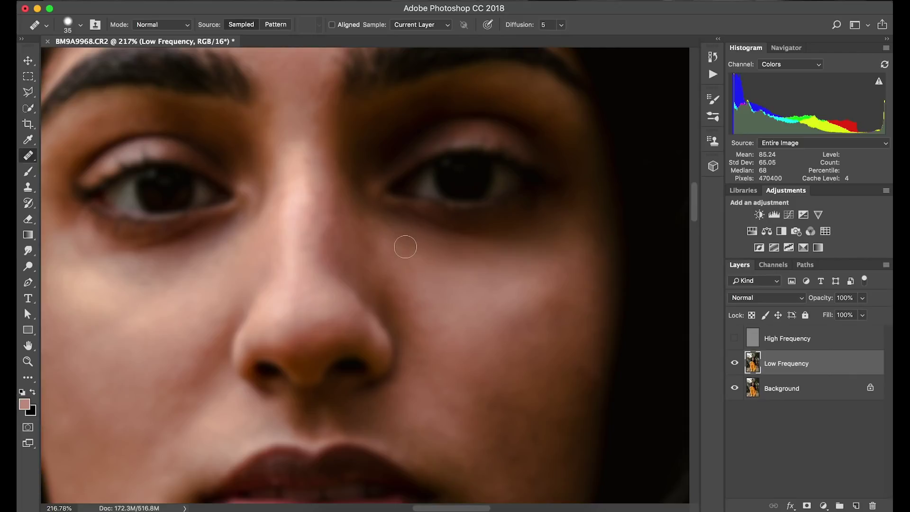
scroll(405, 246, down, 5)
scroll(407, 252, down, 2)
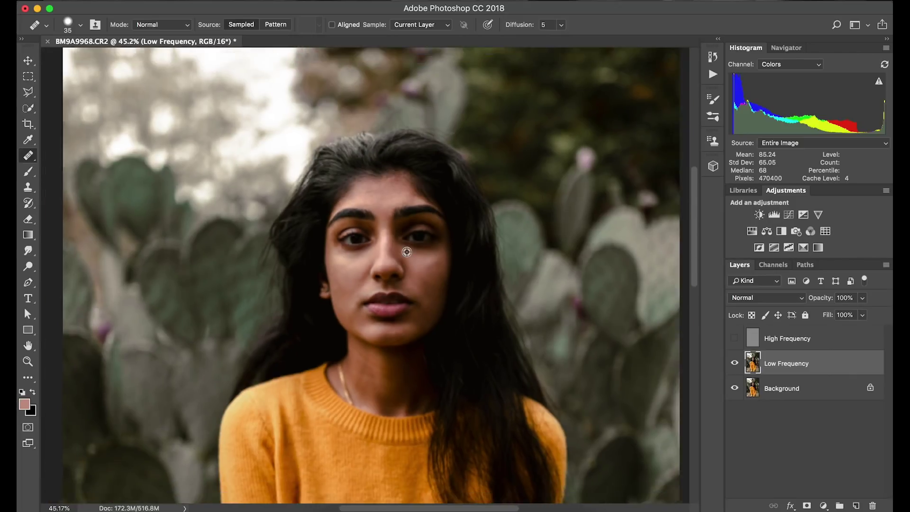
Even out the upper shaded cheek below the outer eye corner with the Healing Brush, sampling nearby cheek skin.
scroll(406, 251, up, 7)
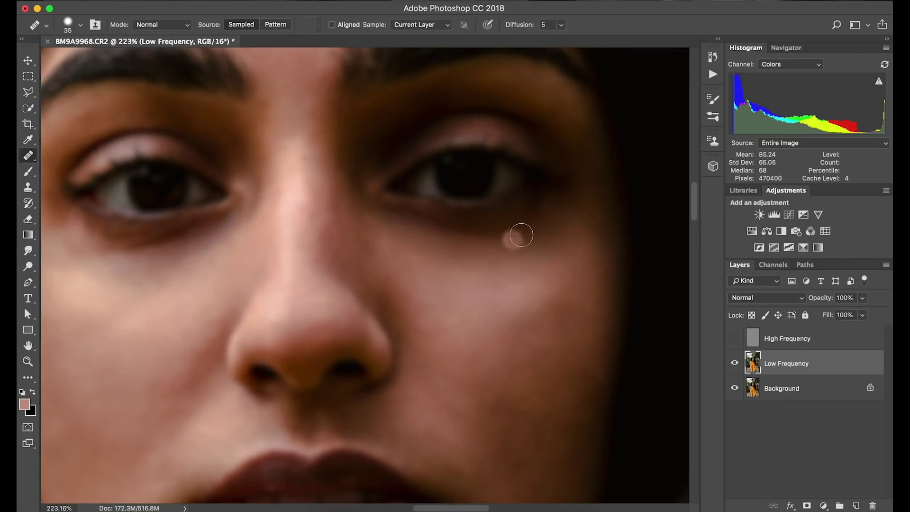
alt+click(520, 280)
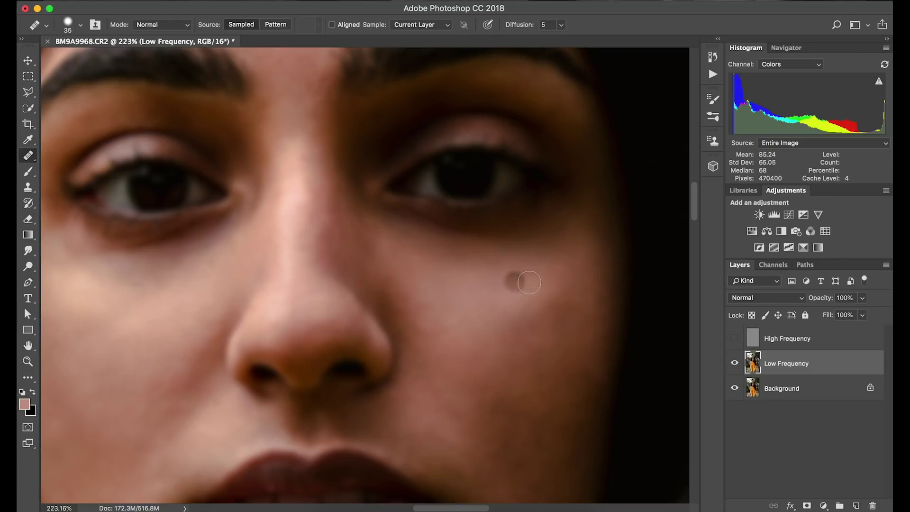
drag(556, 284, 551, 285)
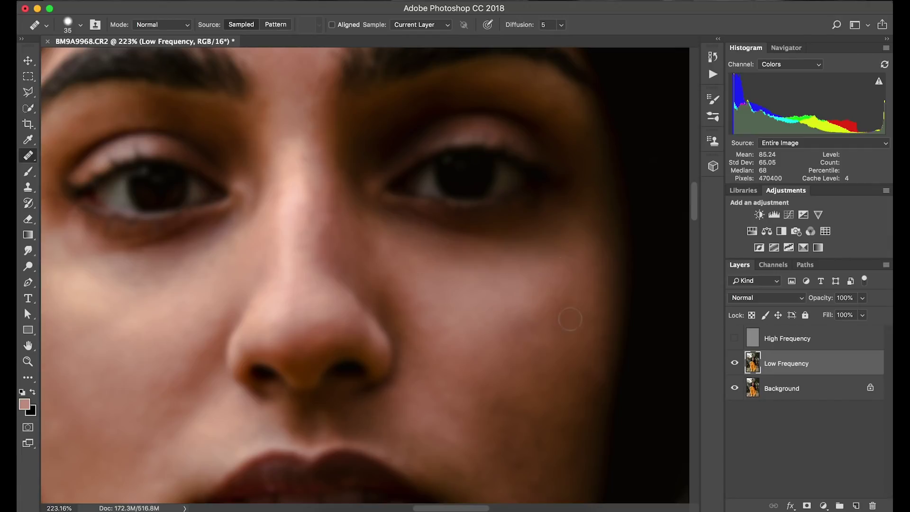
click(555, 223)
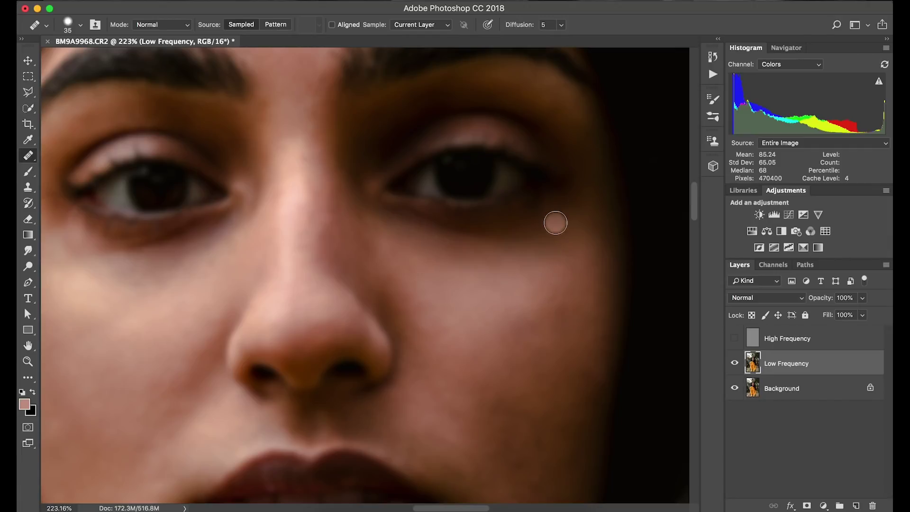
scroll(556, 222, down, 15)
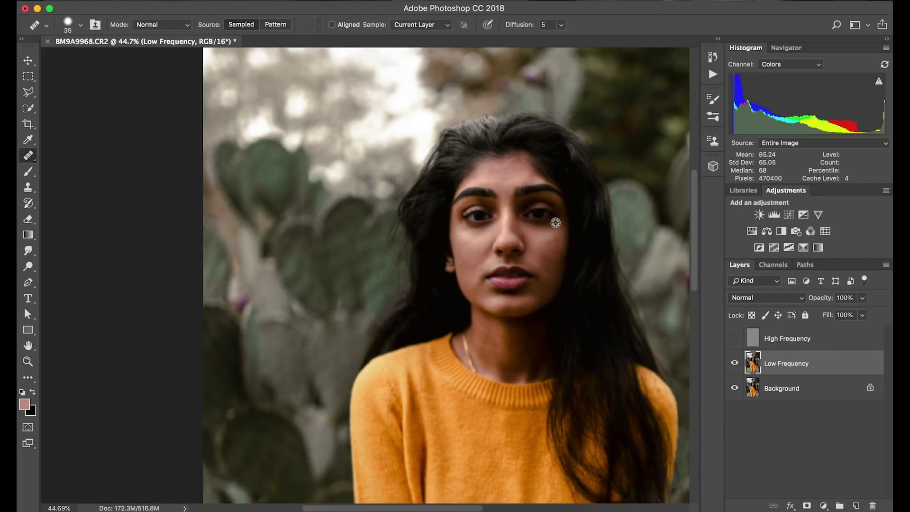
scroll(555, 223, down, 4)
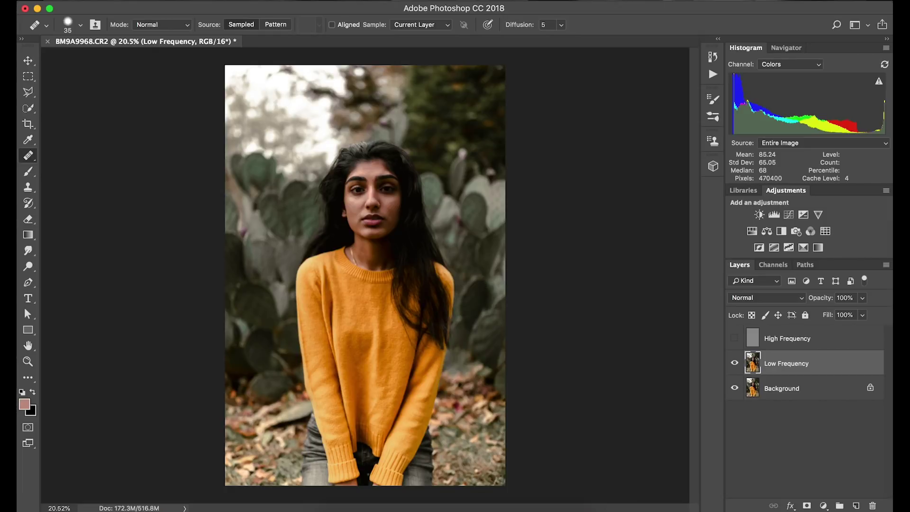
Make the High Frequency layer visible again and heal the outer edge of the shaded cheek on the Low Frequency layer.
click(735, 339)
scroll(359, 195, up, 20)
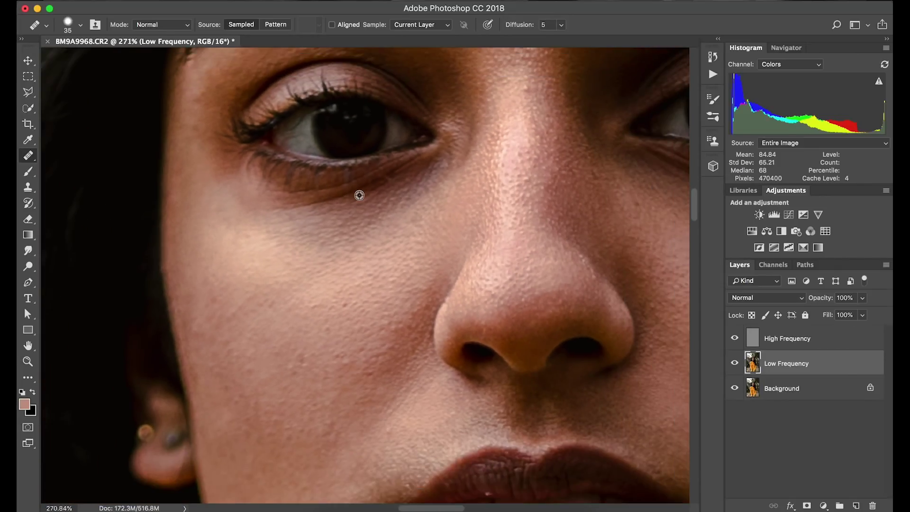
scroll(359, 195, down, 6)
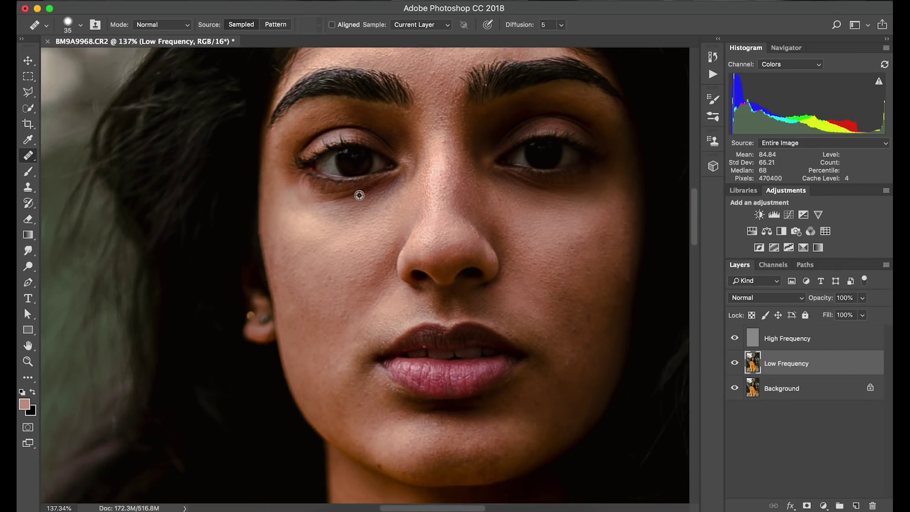
alt+click(359, 194)
scroll(359, 194, right, 3)
scroll(358, 195, up, 3)
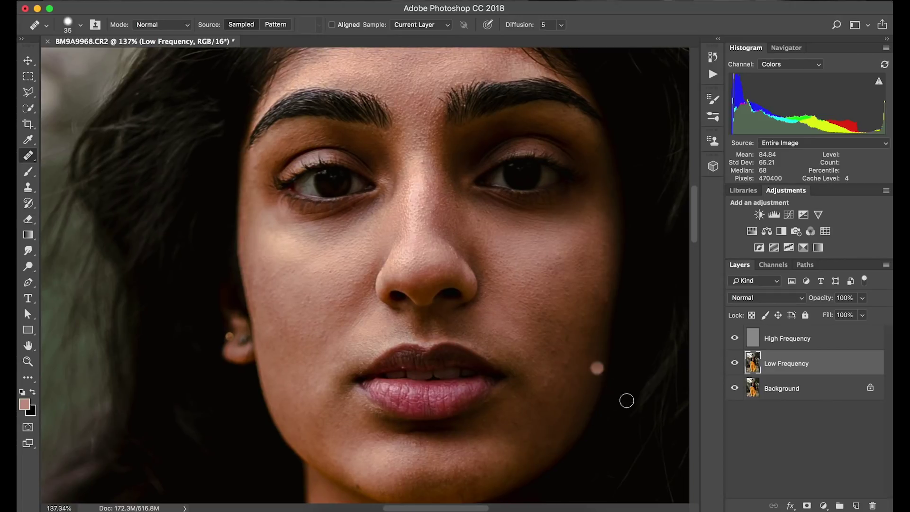
Compare the face before and after retouching by repeatedly isolating the Background layer and restoring both frequency layers.
key(alt)
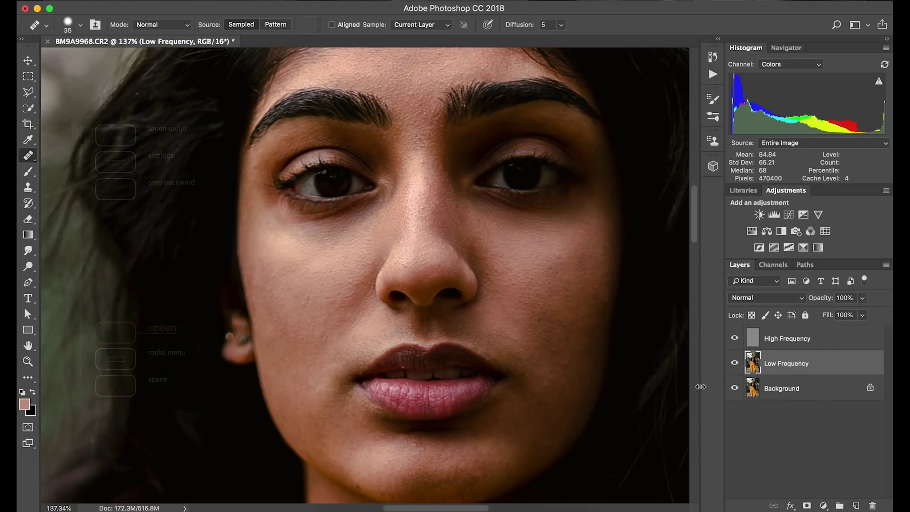
alt+click(733, 389)
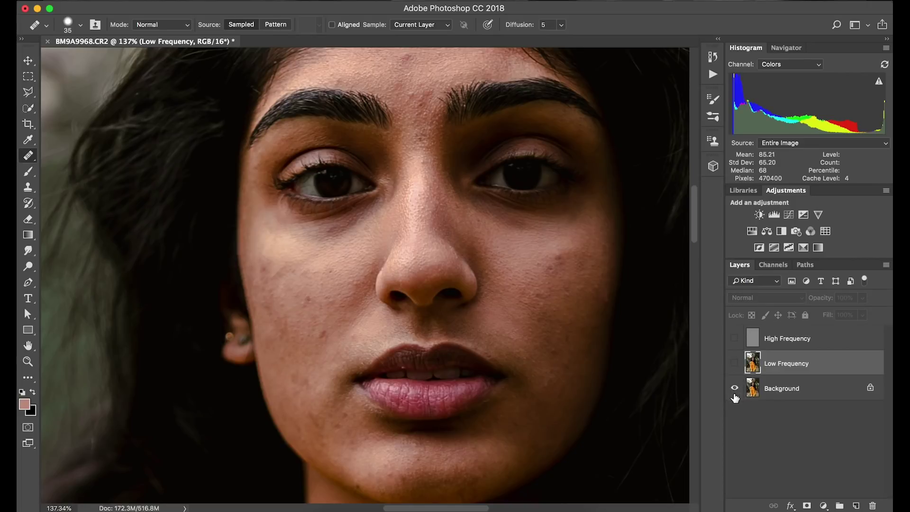
alt+click(734, 389)
alt+click(734, 389)
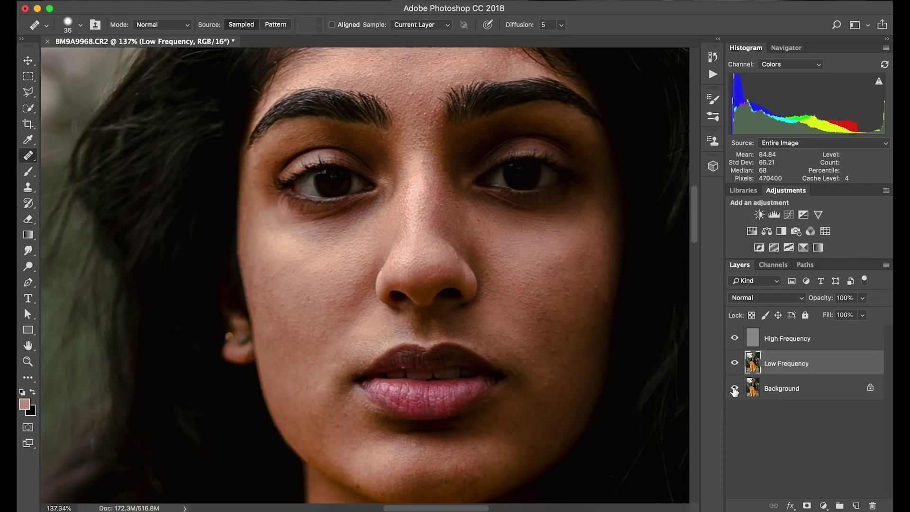
alt+click(734, 390)
alt+click(733, 389)
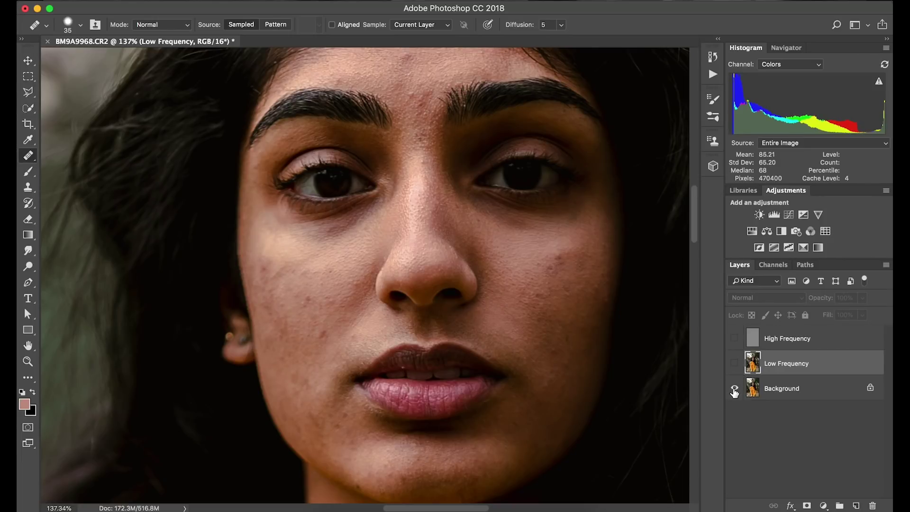
alt+click(733, 389)
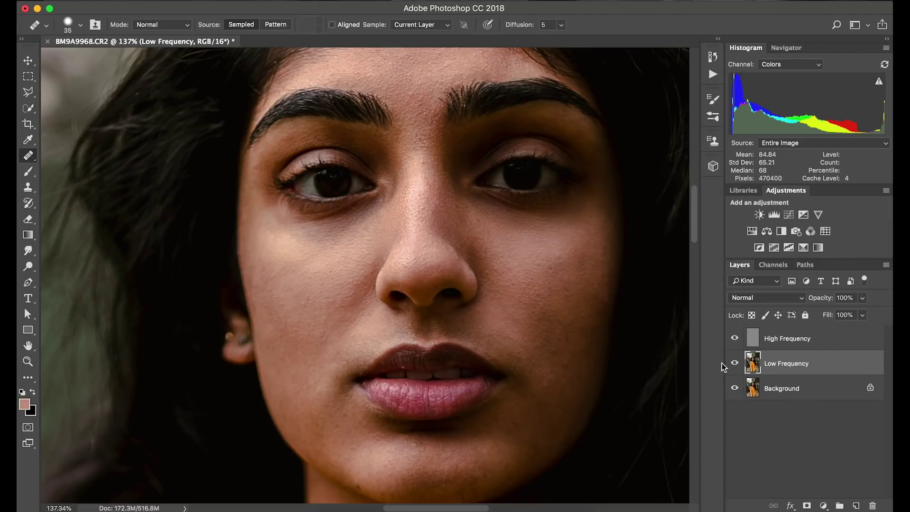
Save the retouched portrait with its High Frequency and Low Frequency layers.
scroll(420, 278, down, 5)
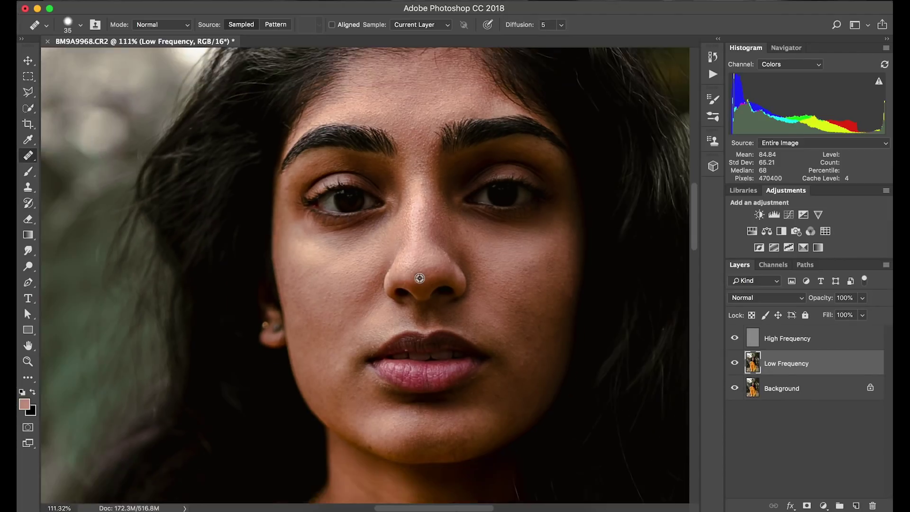
scroll(419, 278, down, 5)
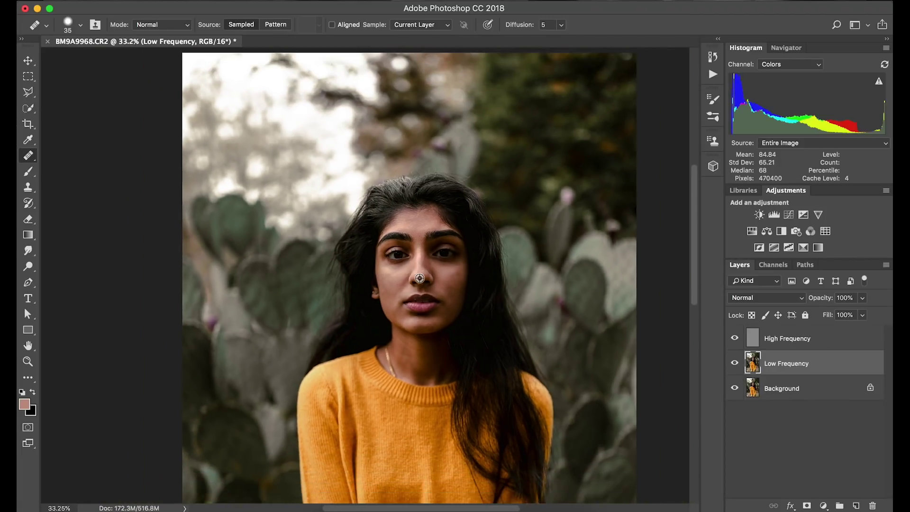
scroll(420, 278, down, 3)
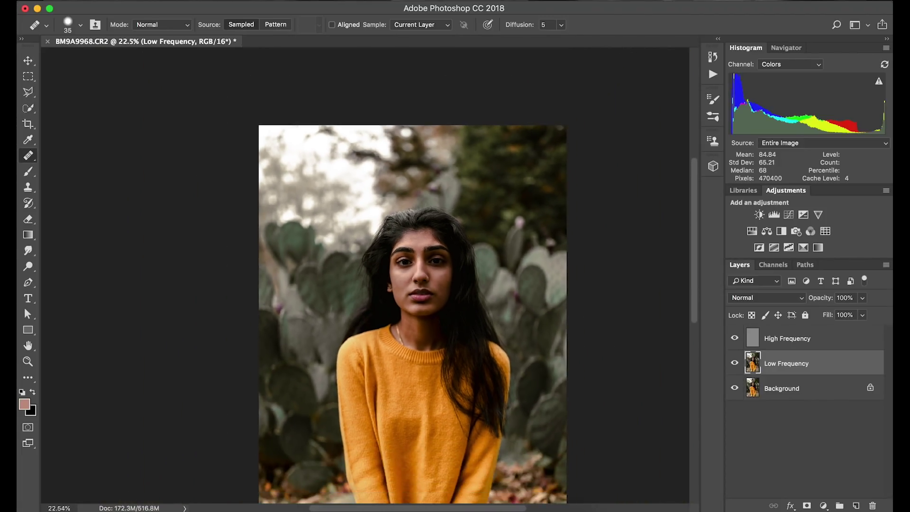
scroll(419, 278, down, 1)
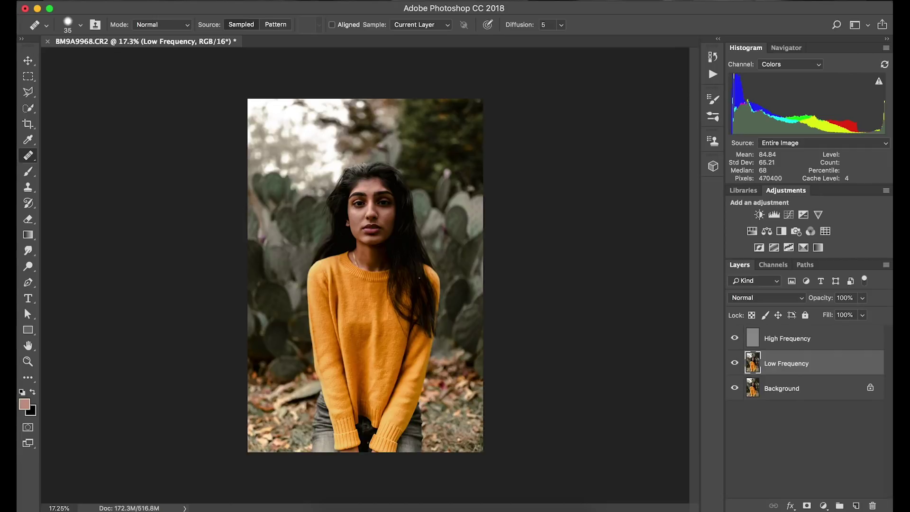
scroll(419, 278, up, 1)
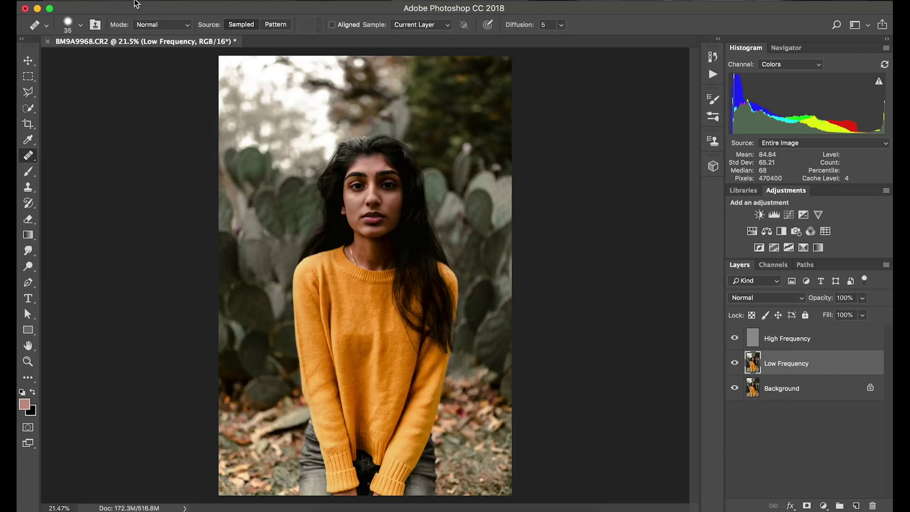
click(135, 2)
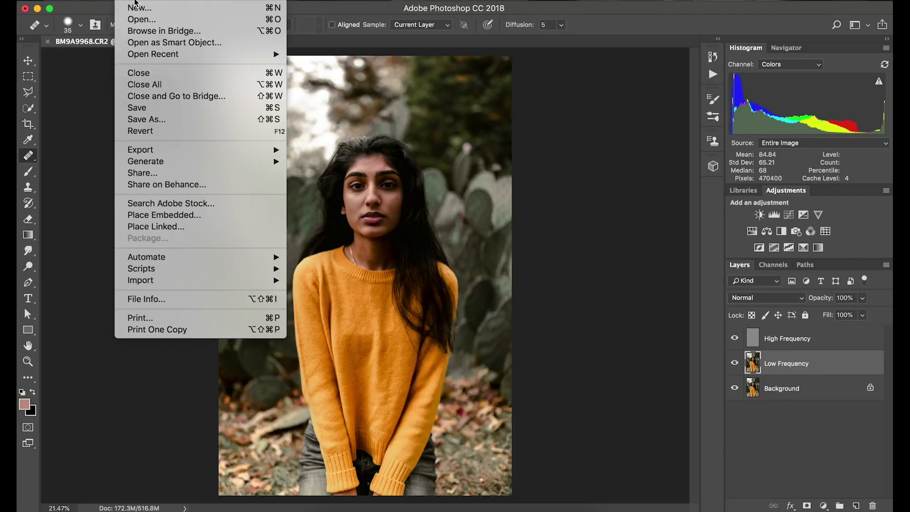
click(142, 109)
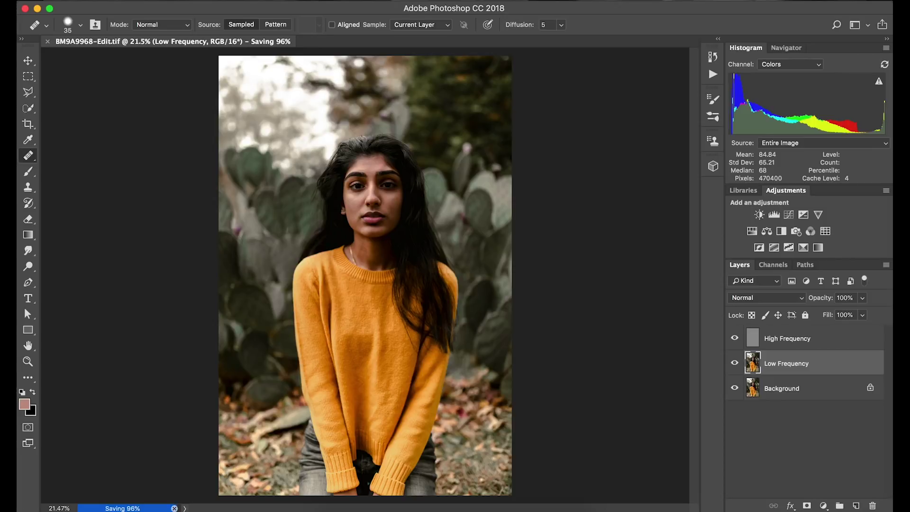
Switch to Adobe Lightroom and check the retouched face in BM9A9968-Edit.tif at 1:1, returning to the full view.
mouse_move(423, 504)
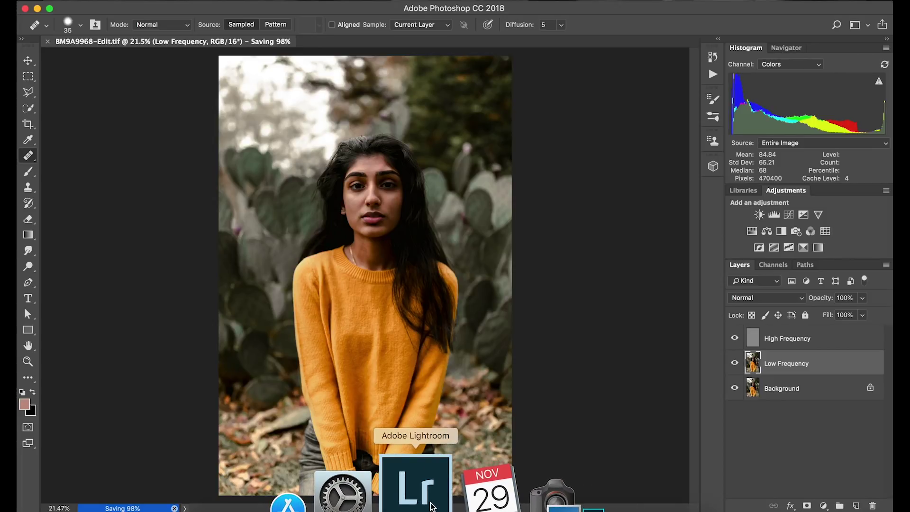
click(431, 506)
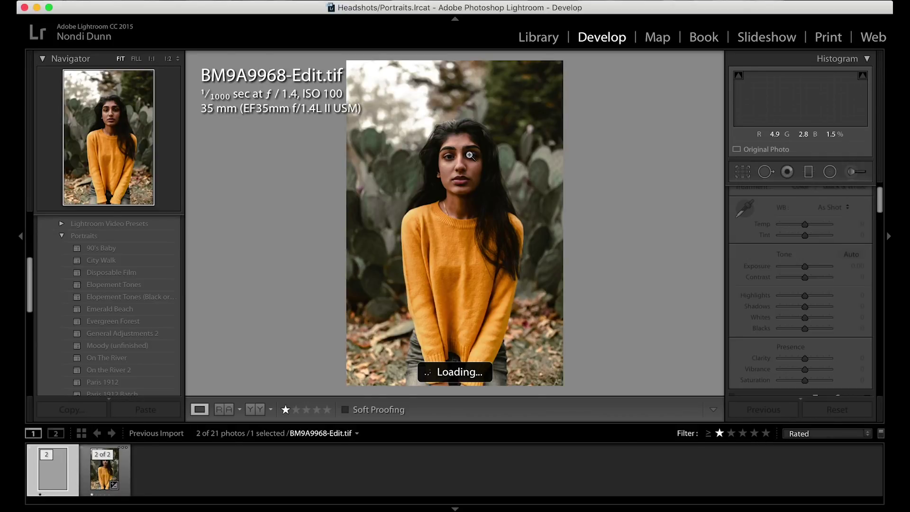
click(467, 155)
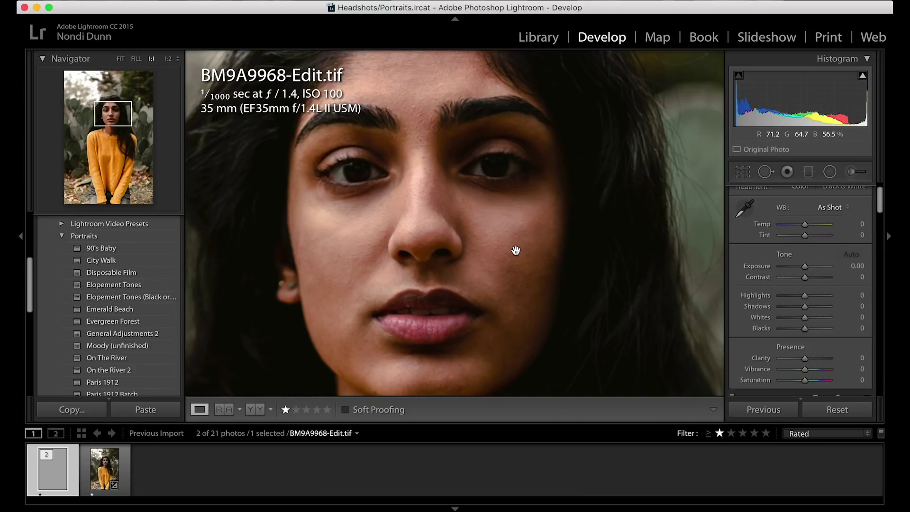
click(402, 250)
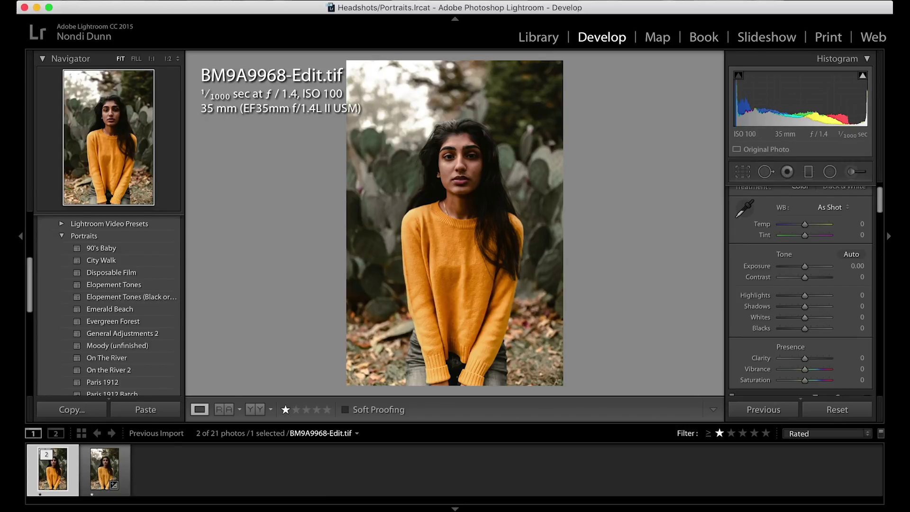
Export BM9A9968-Edit.tif to the hard drive as an sRGB JPEG with the existing export settings.
click(109, 1)
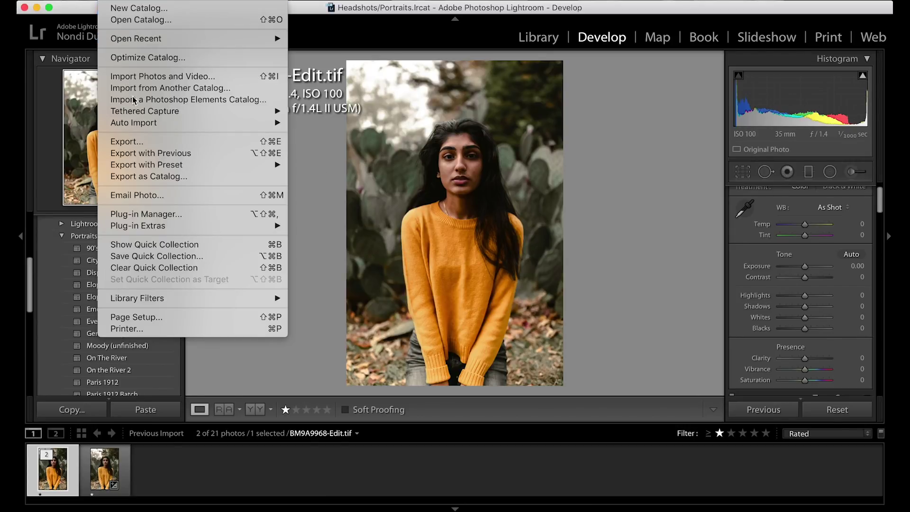
click(124, 142)
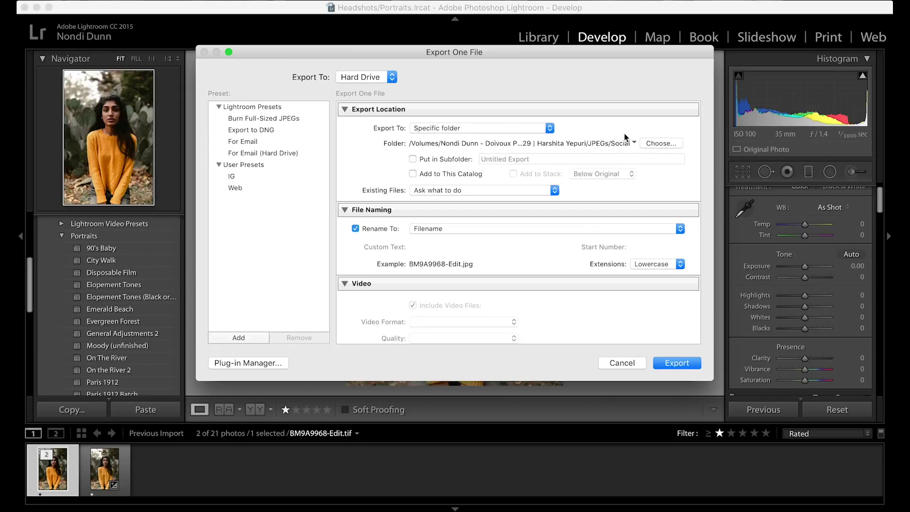
scroll(627, 181, down, 5)
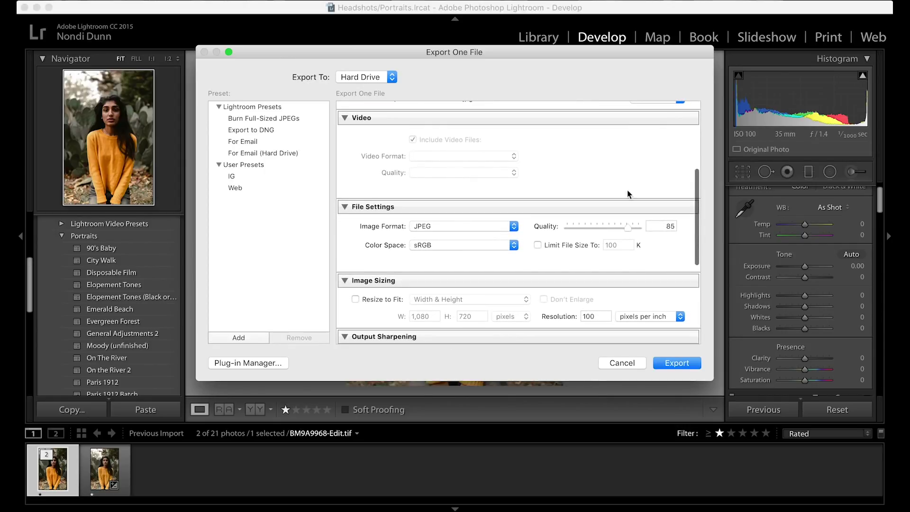
scroll(627, 225, down, 10)
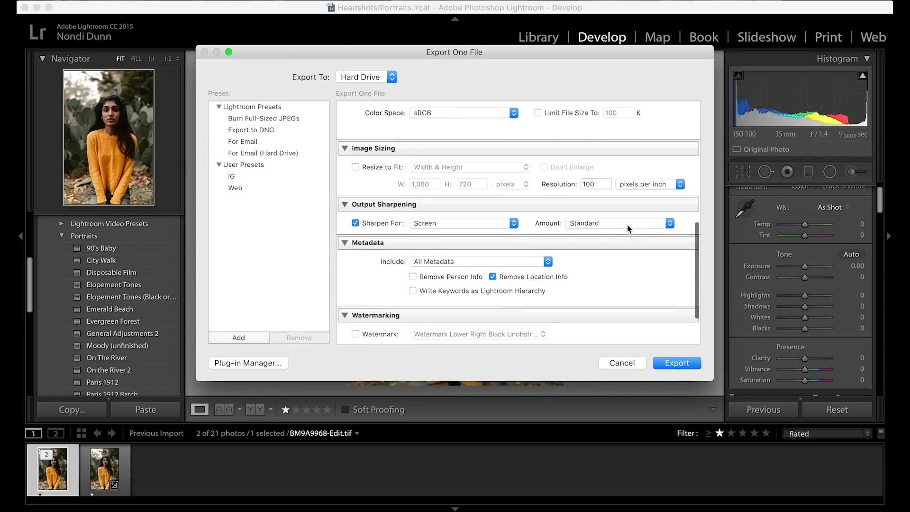
click(677, 365)
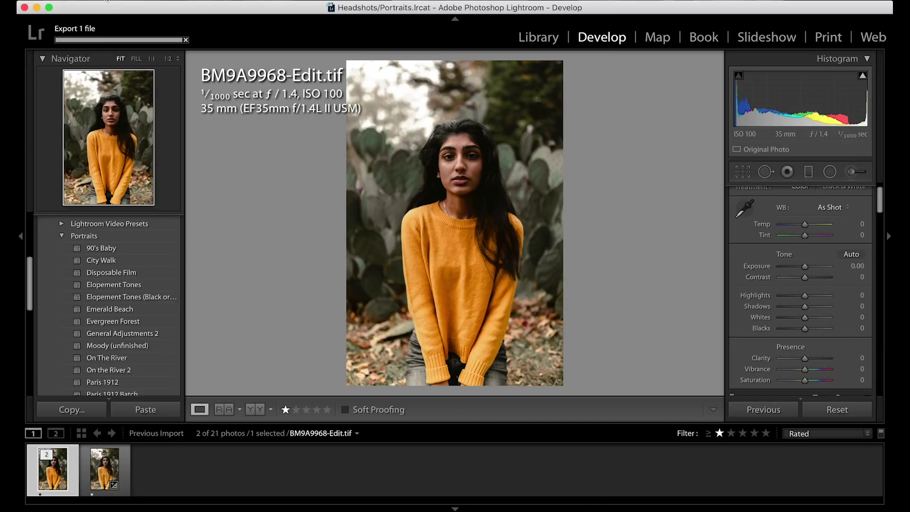
Start another export of BM9A9968-Edit.tif and set its destination to the same shoot's JPEGs/High Resolution folder.
click(106, 2)
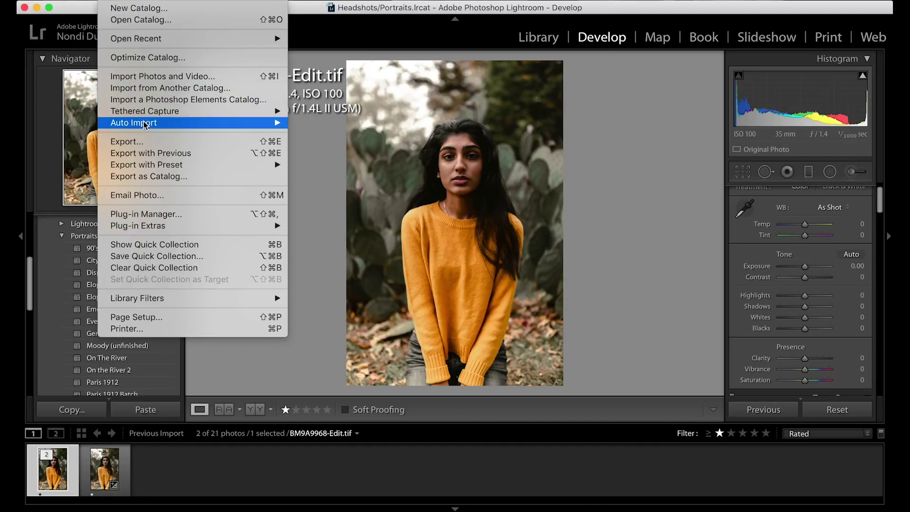
click(143, 142)
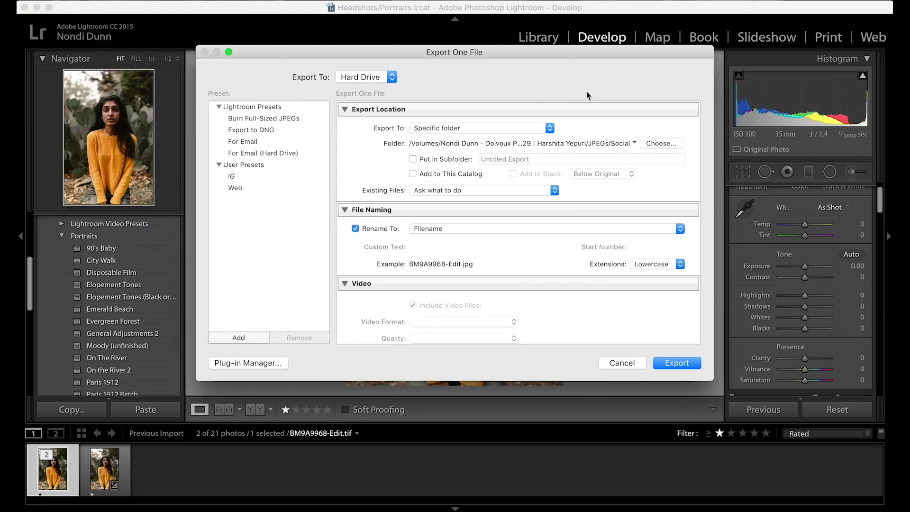
click(631, 143)
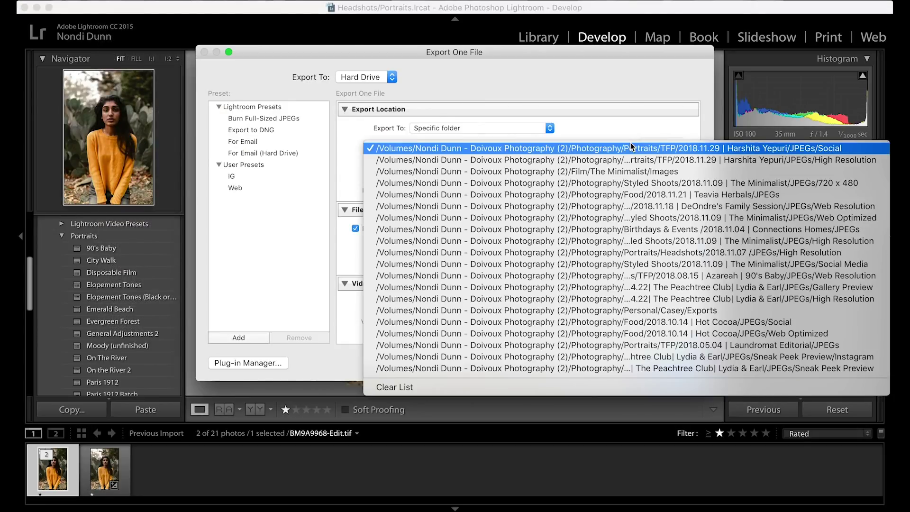
click(632, 160)
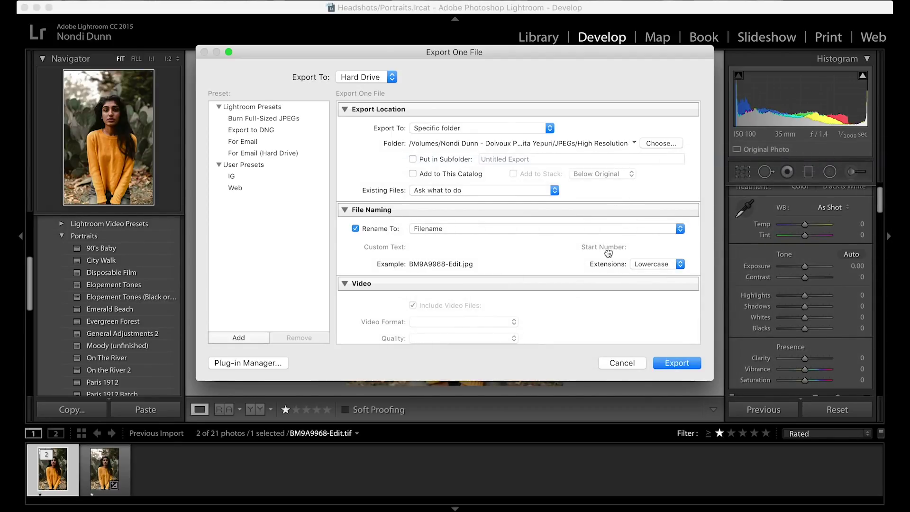
Set the export resolution to 300 pixels per inch and the JPEG quality to 100, and export the file.
scroll(608, 253, down, 10)
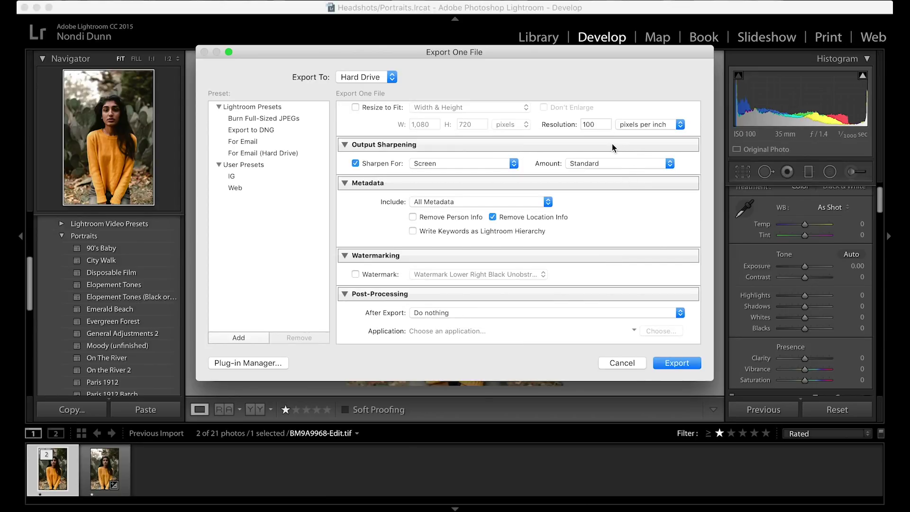
scroll(589, 124, up, 3)
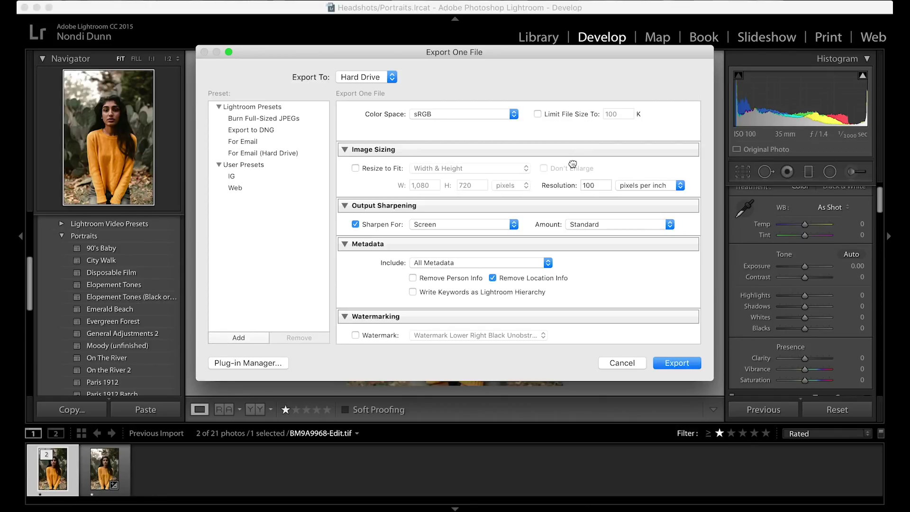
double_click(593, 184)
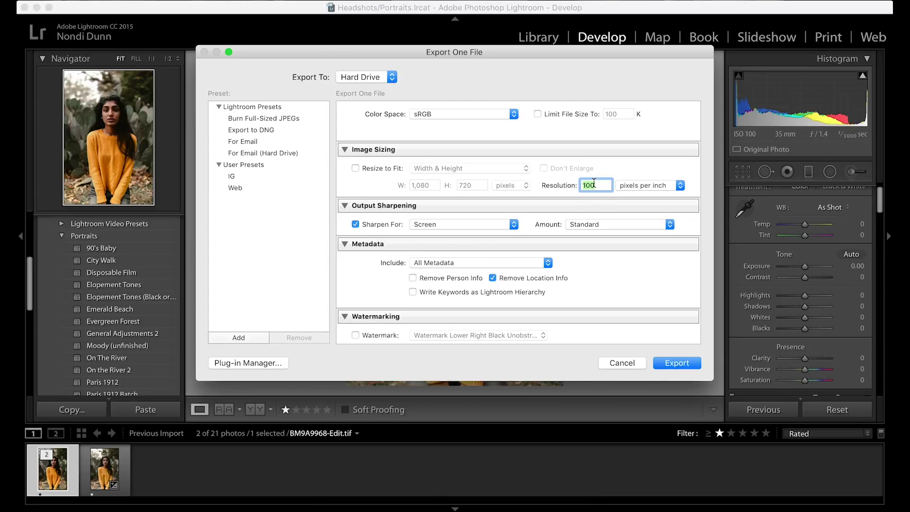
text(300)
scroll(628, 214, up, 5)
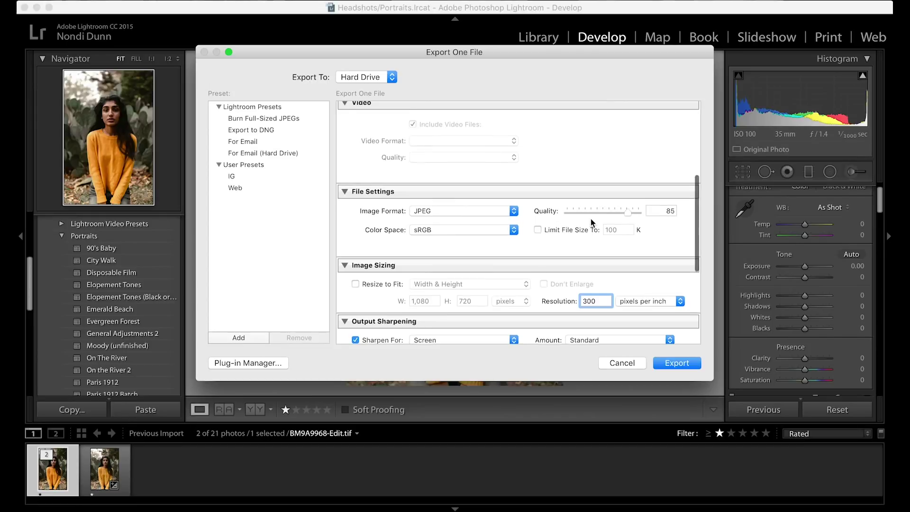
drag(628, 214, 646, 208)
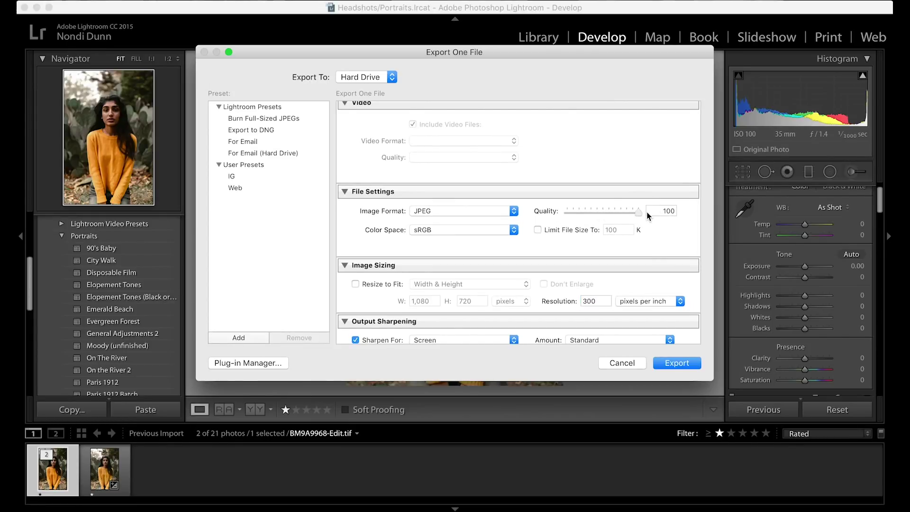
scroll(650, 284, down, 5)
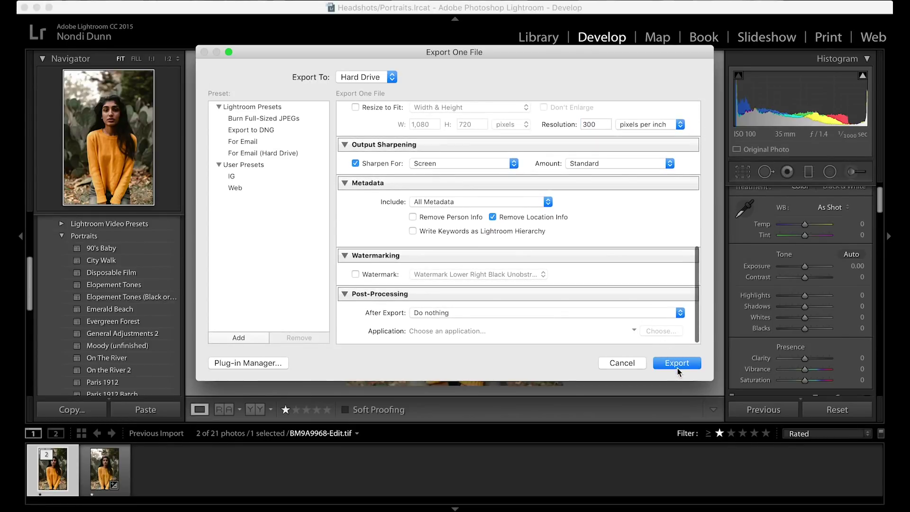
click(678, 365)
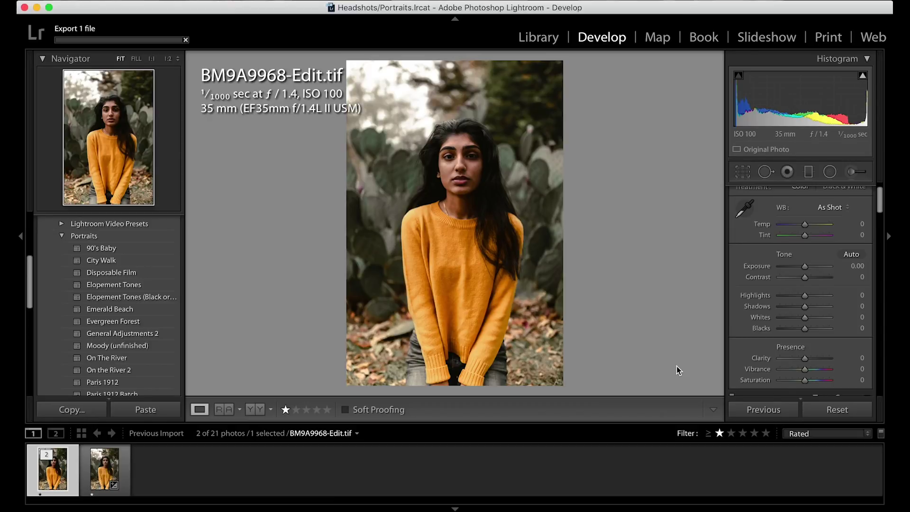